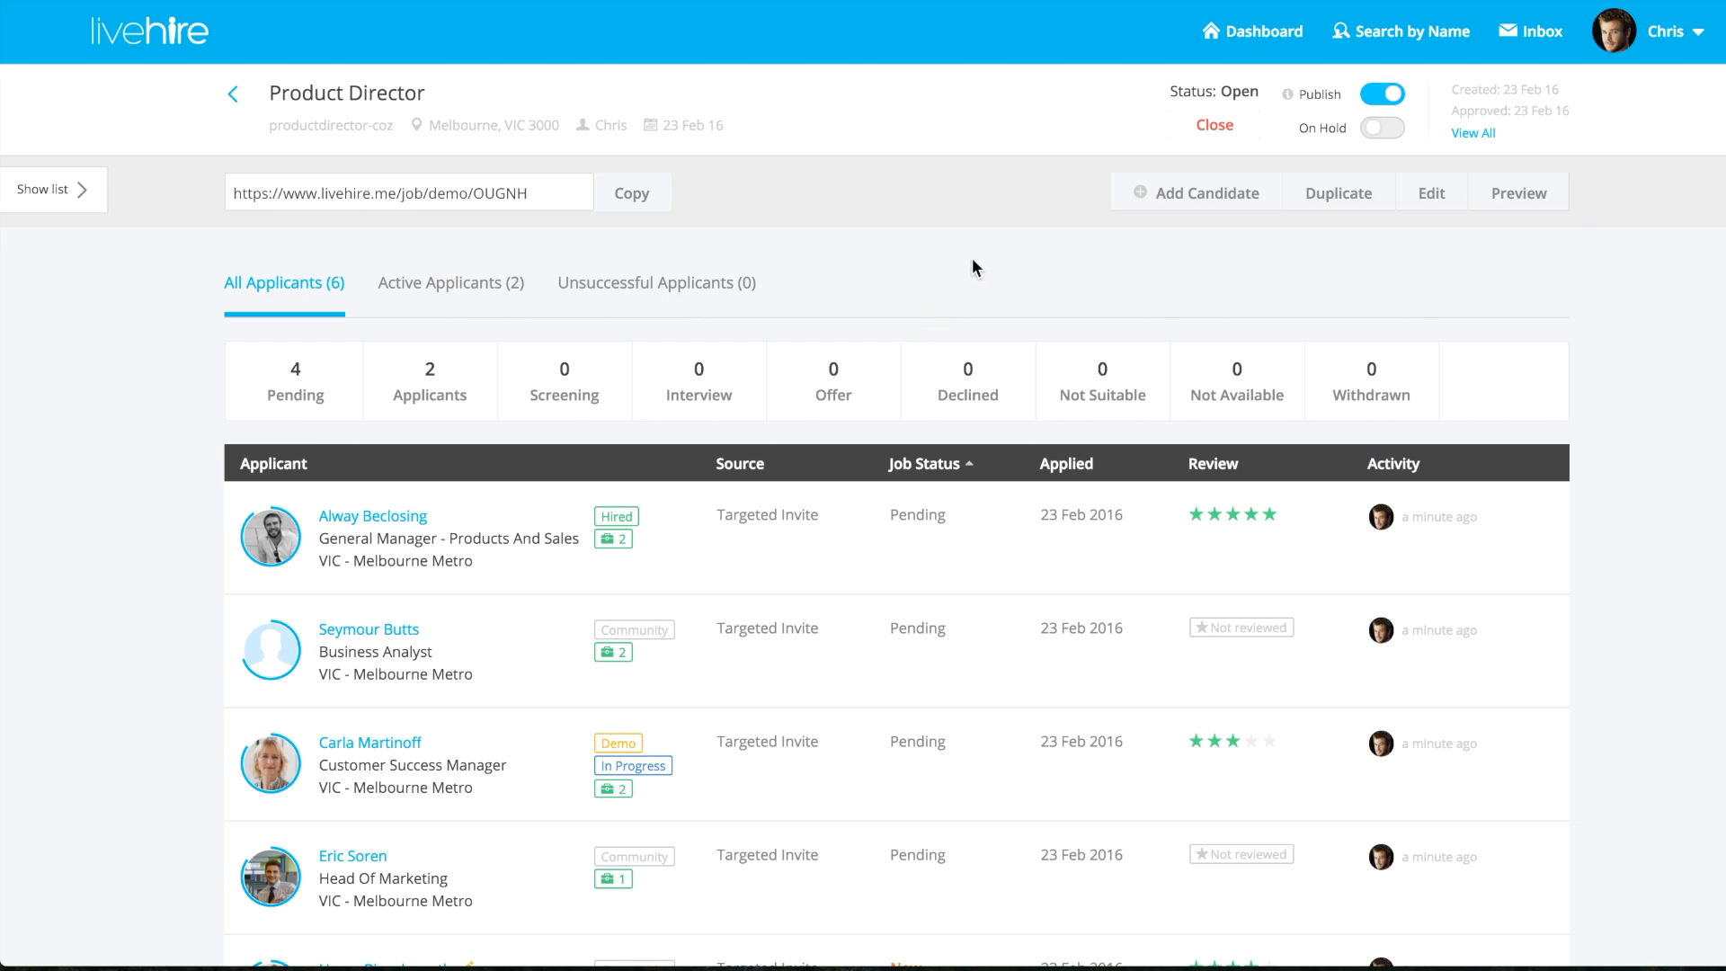
Look through the Product Director job's stage summary and full applicant list, including each applicant's job status.
scroll(973, 267, down, 1)
scroll(973, 259, up, 1)
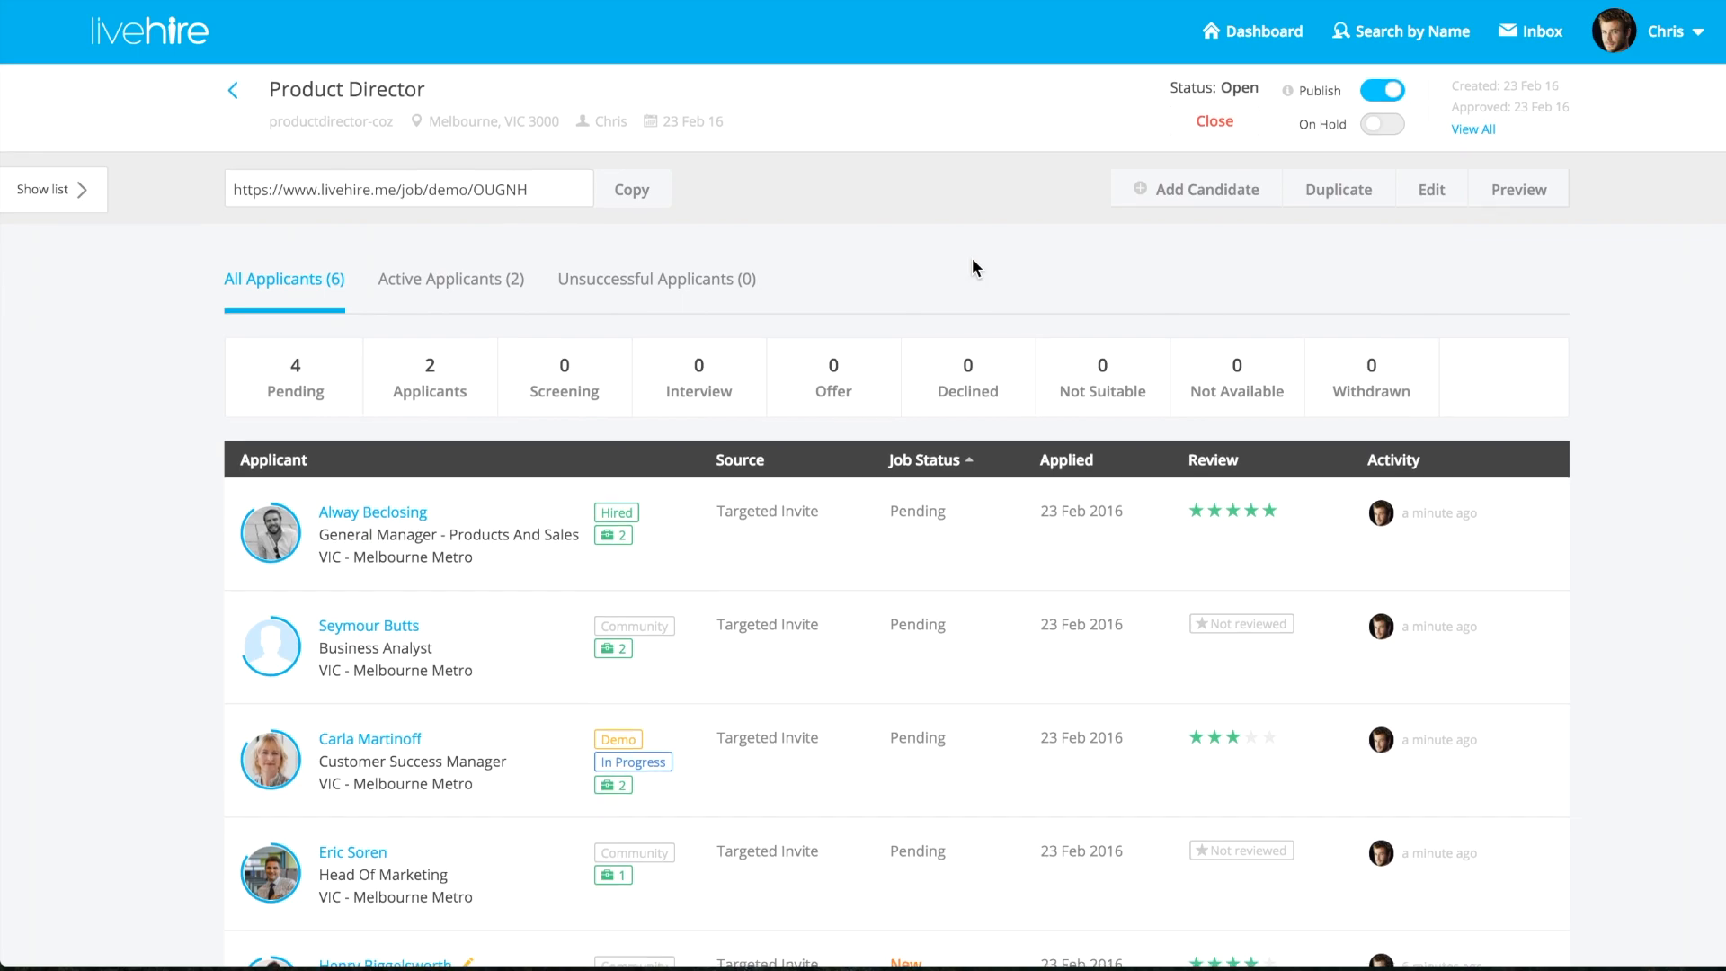
scroll(972, 261, down, 1)
scroll(973, 258, down, 4)
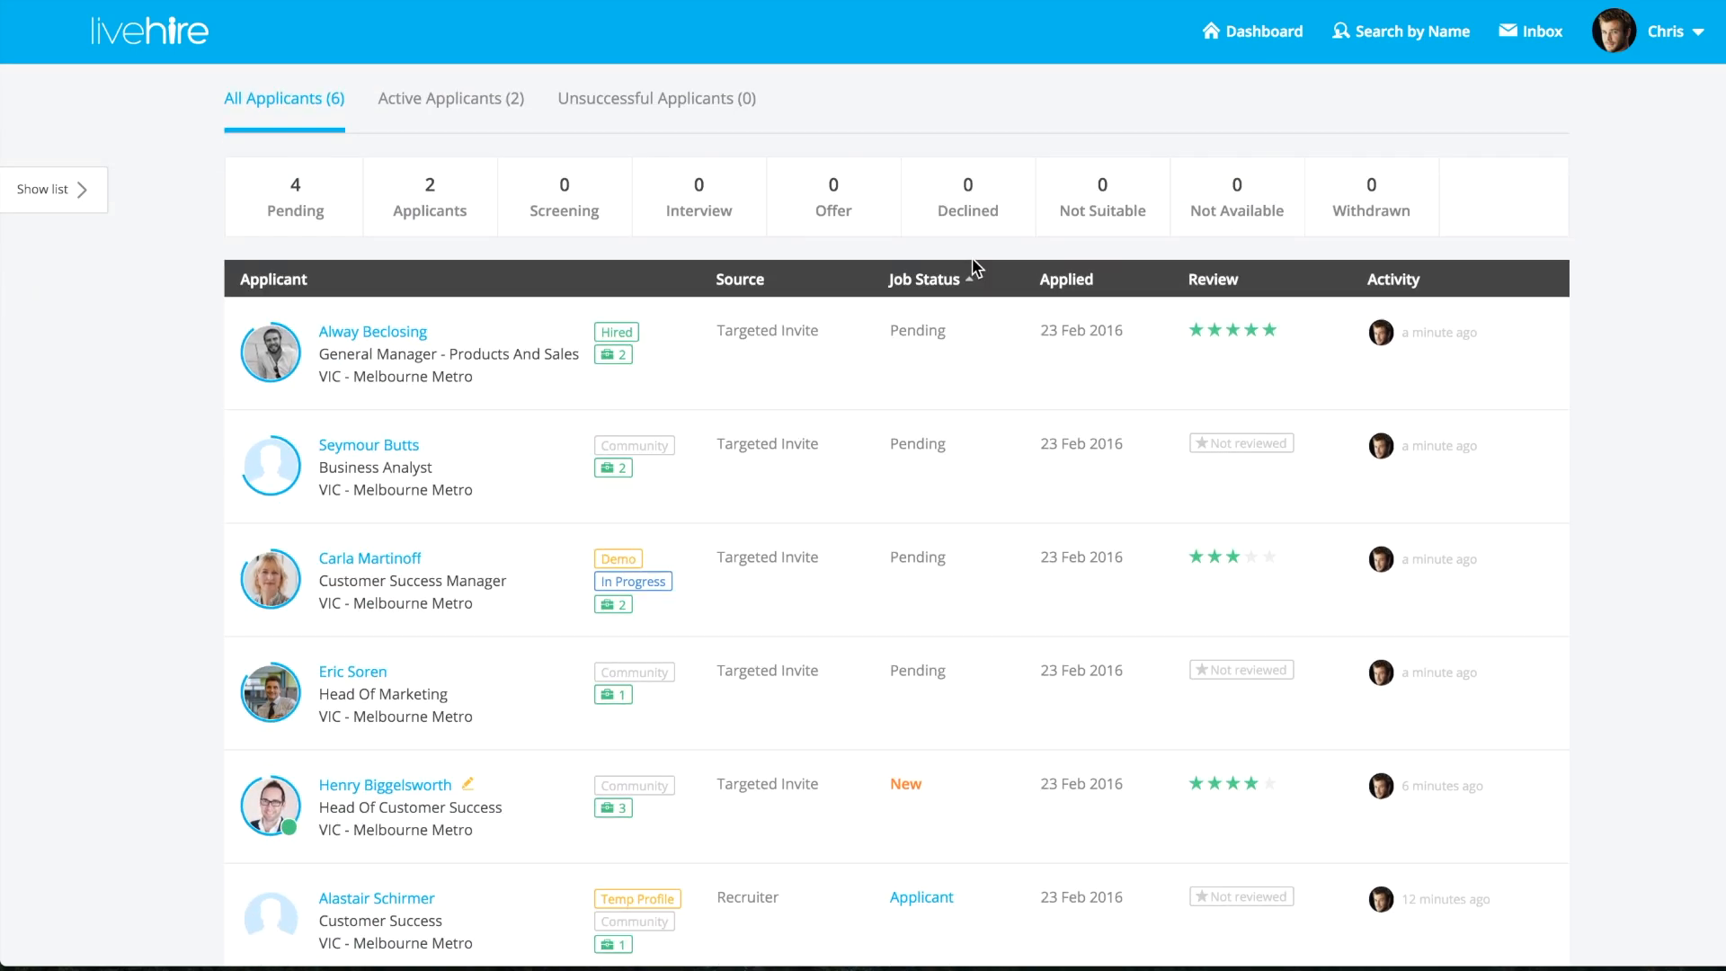
scroll(973, 257, up, 5)
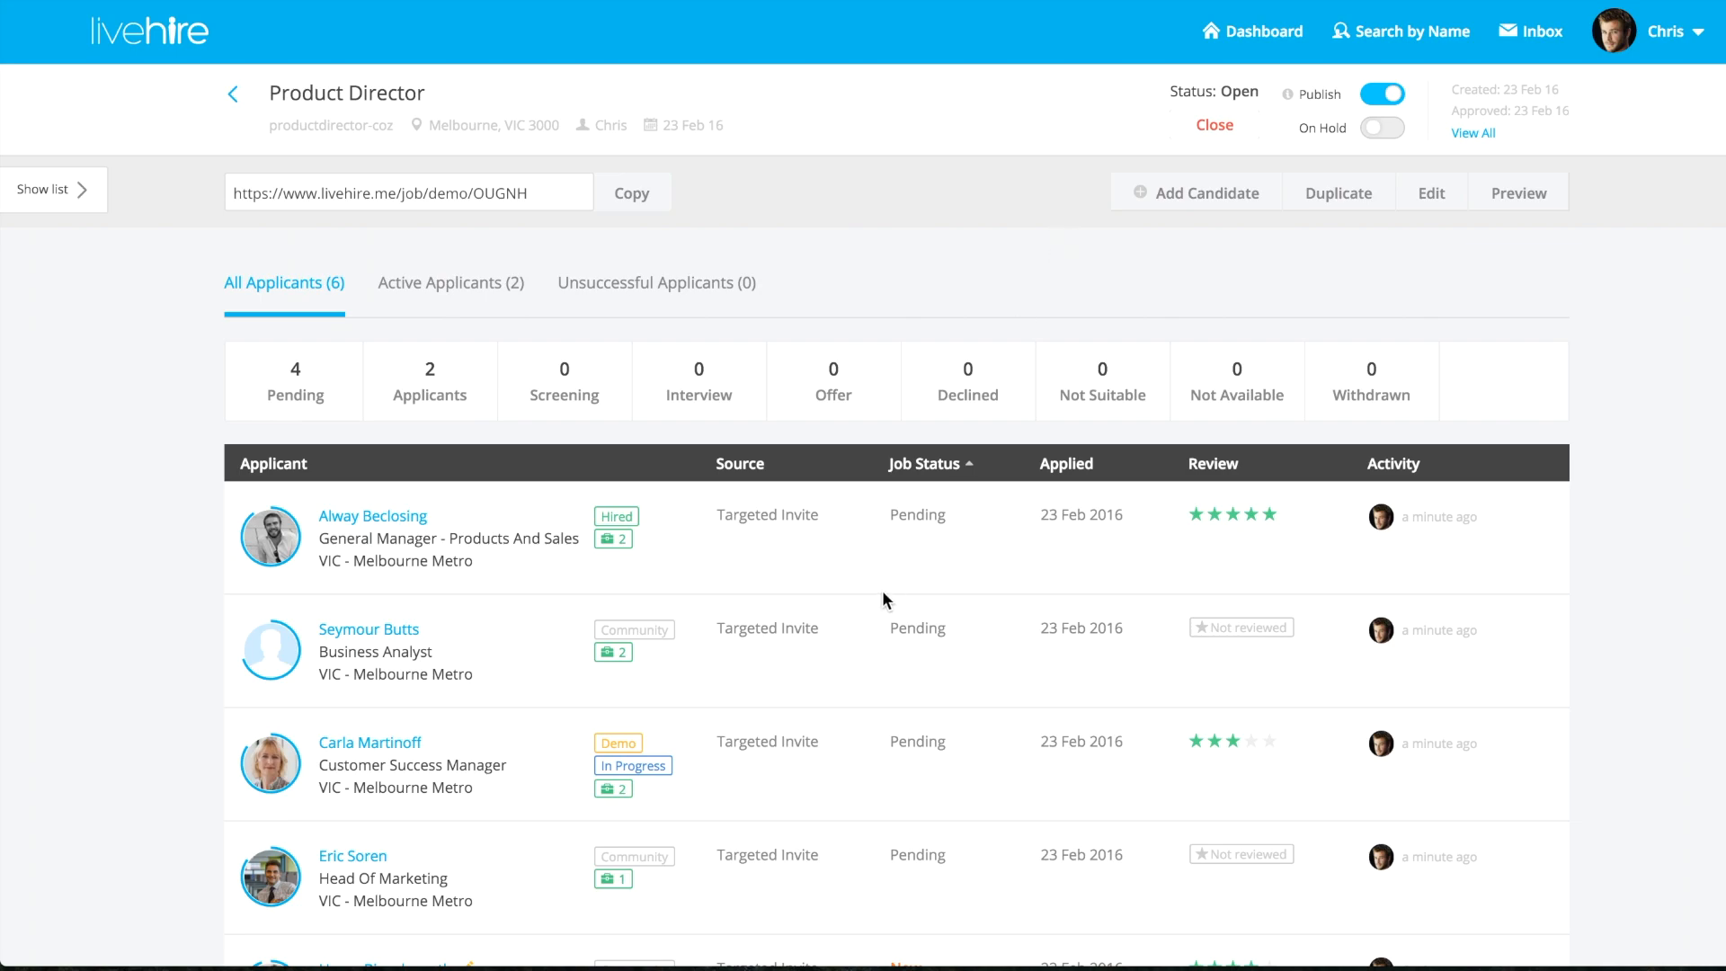
Open the profile of the Head Of Customer Success applicant with job status New, and close it after viewing.
scroll(883, 601, down, 1)
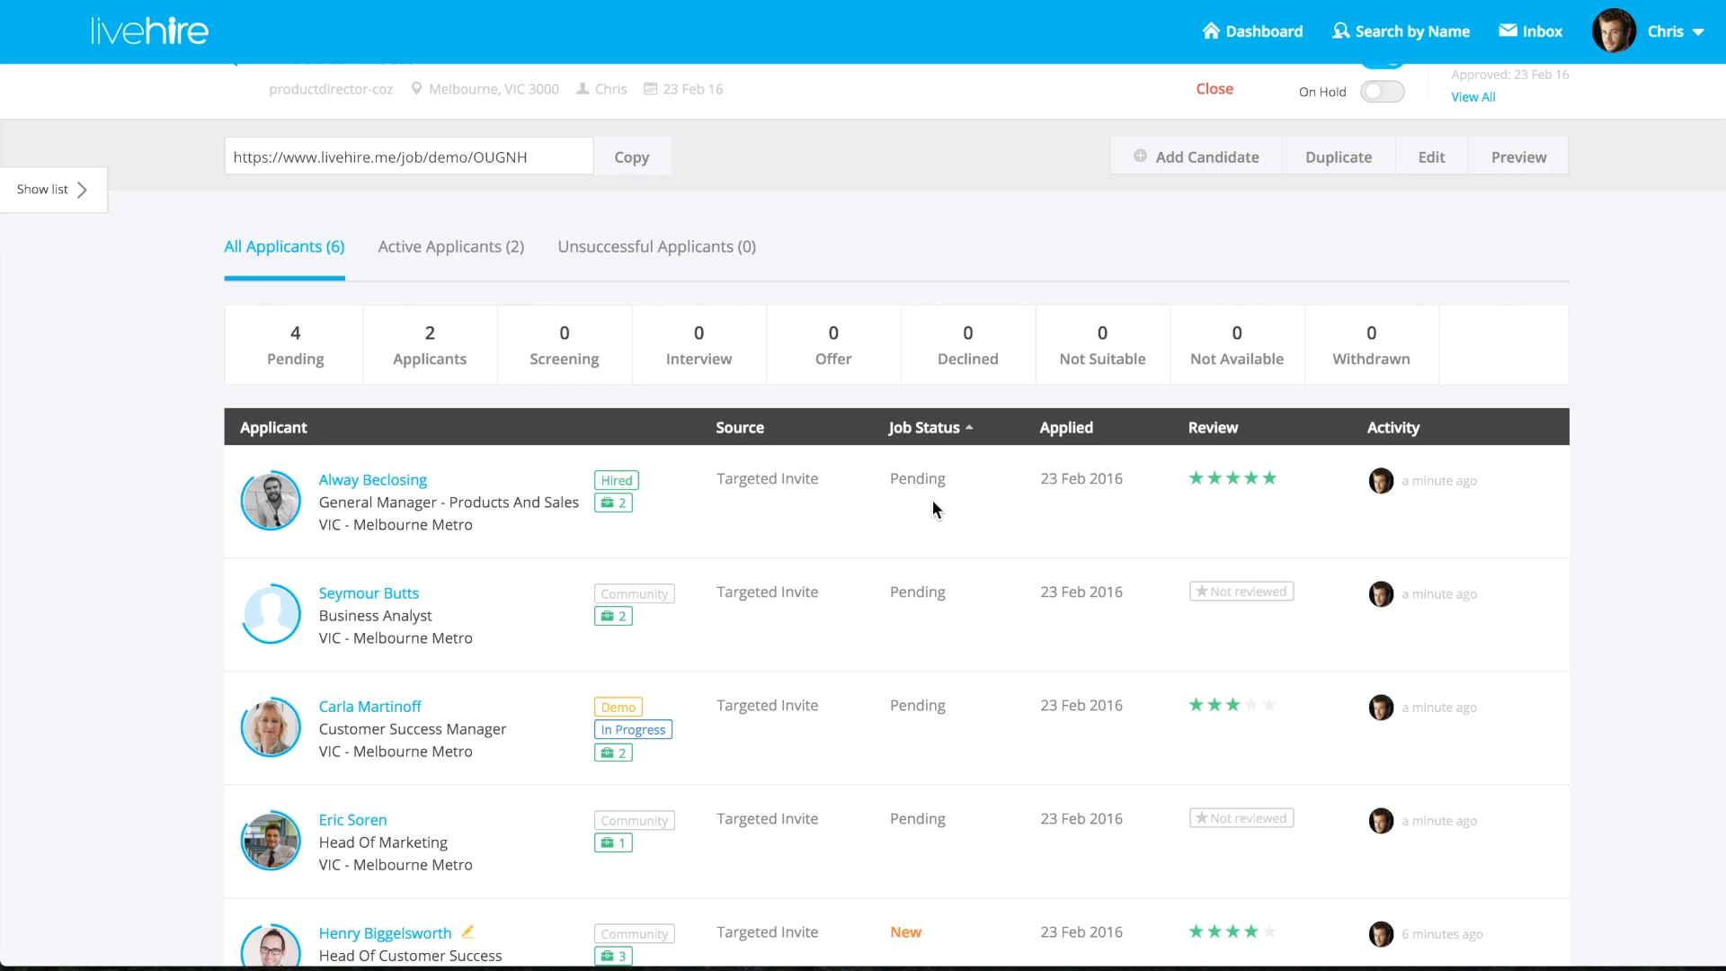
scroll(932, 500, down, 5)
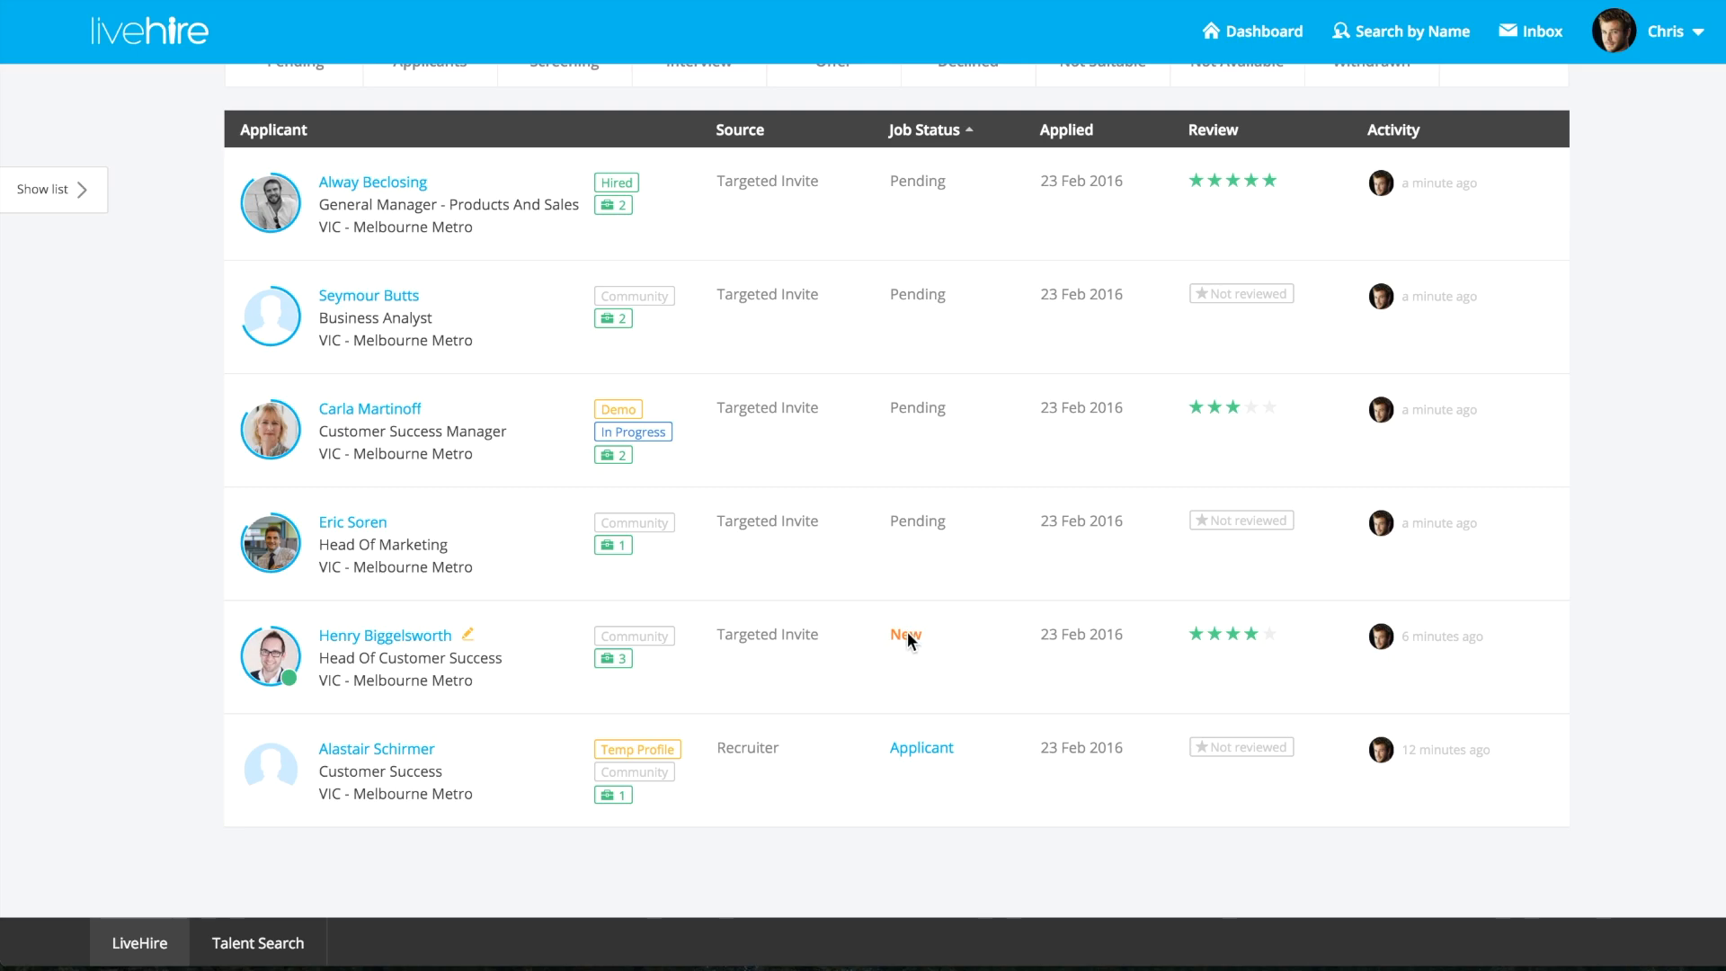
click(340, 636)
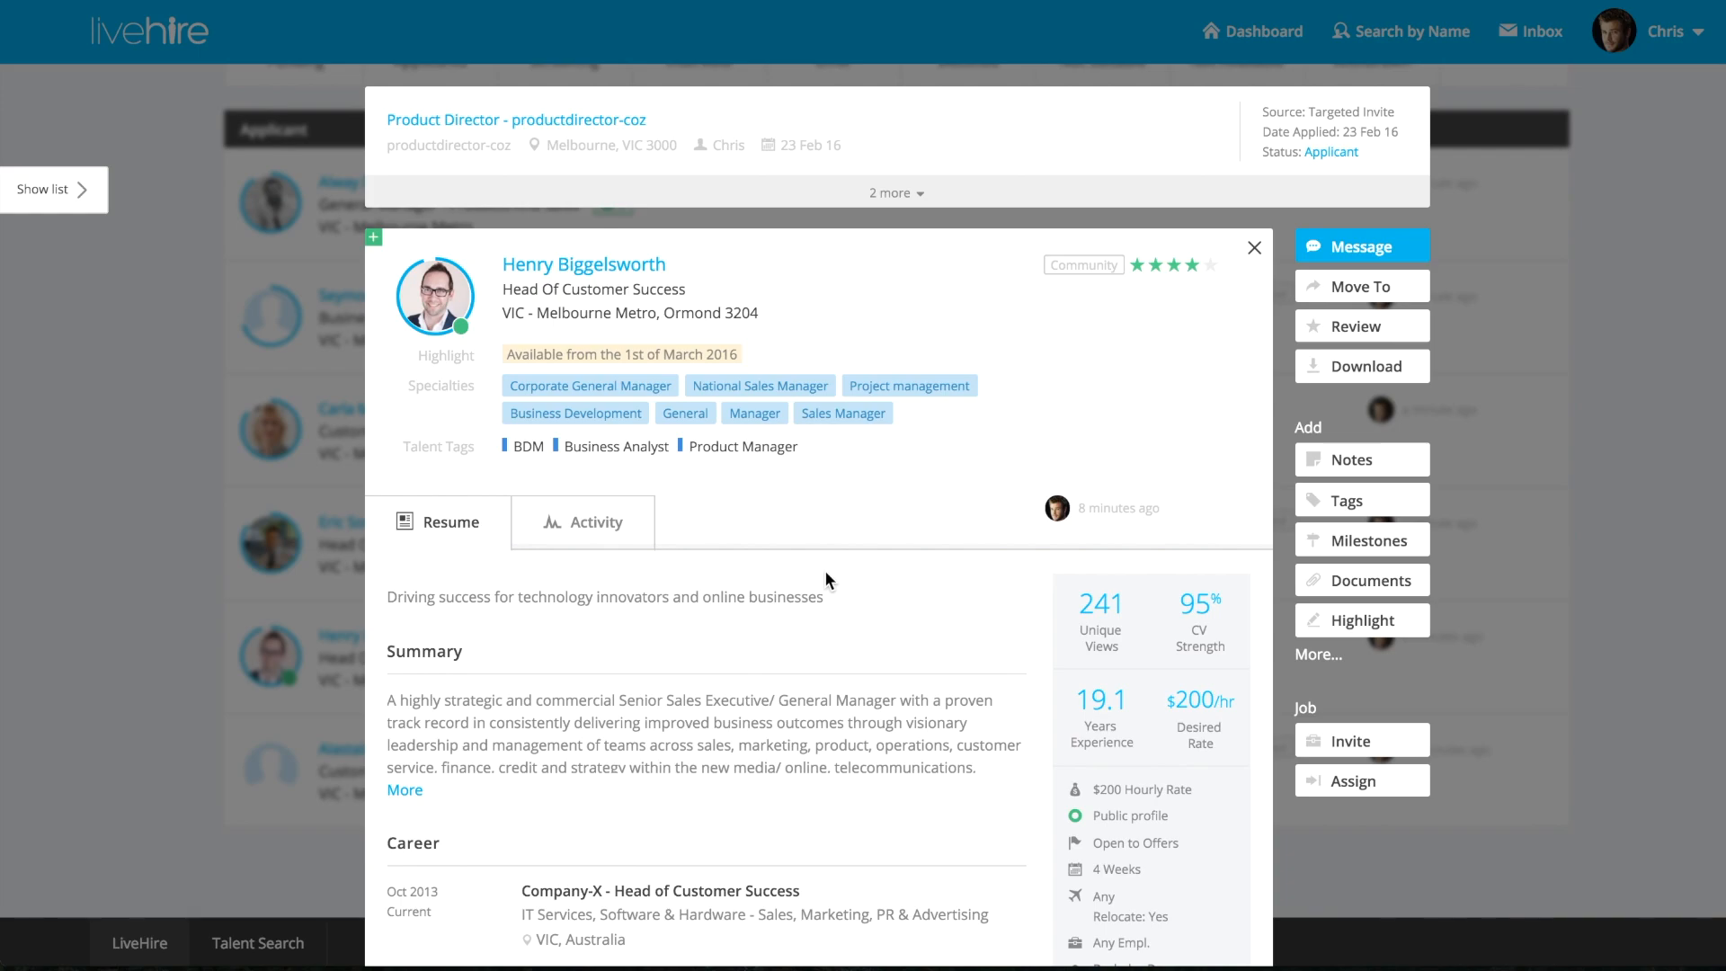
click(1255, 249)
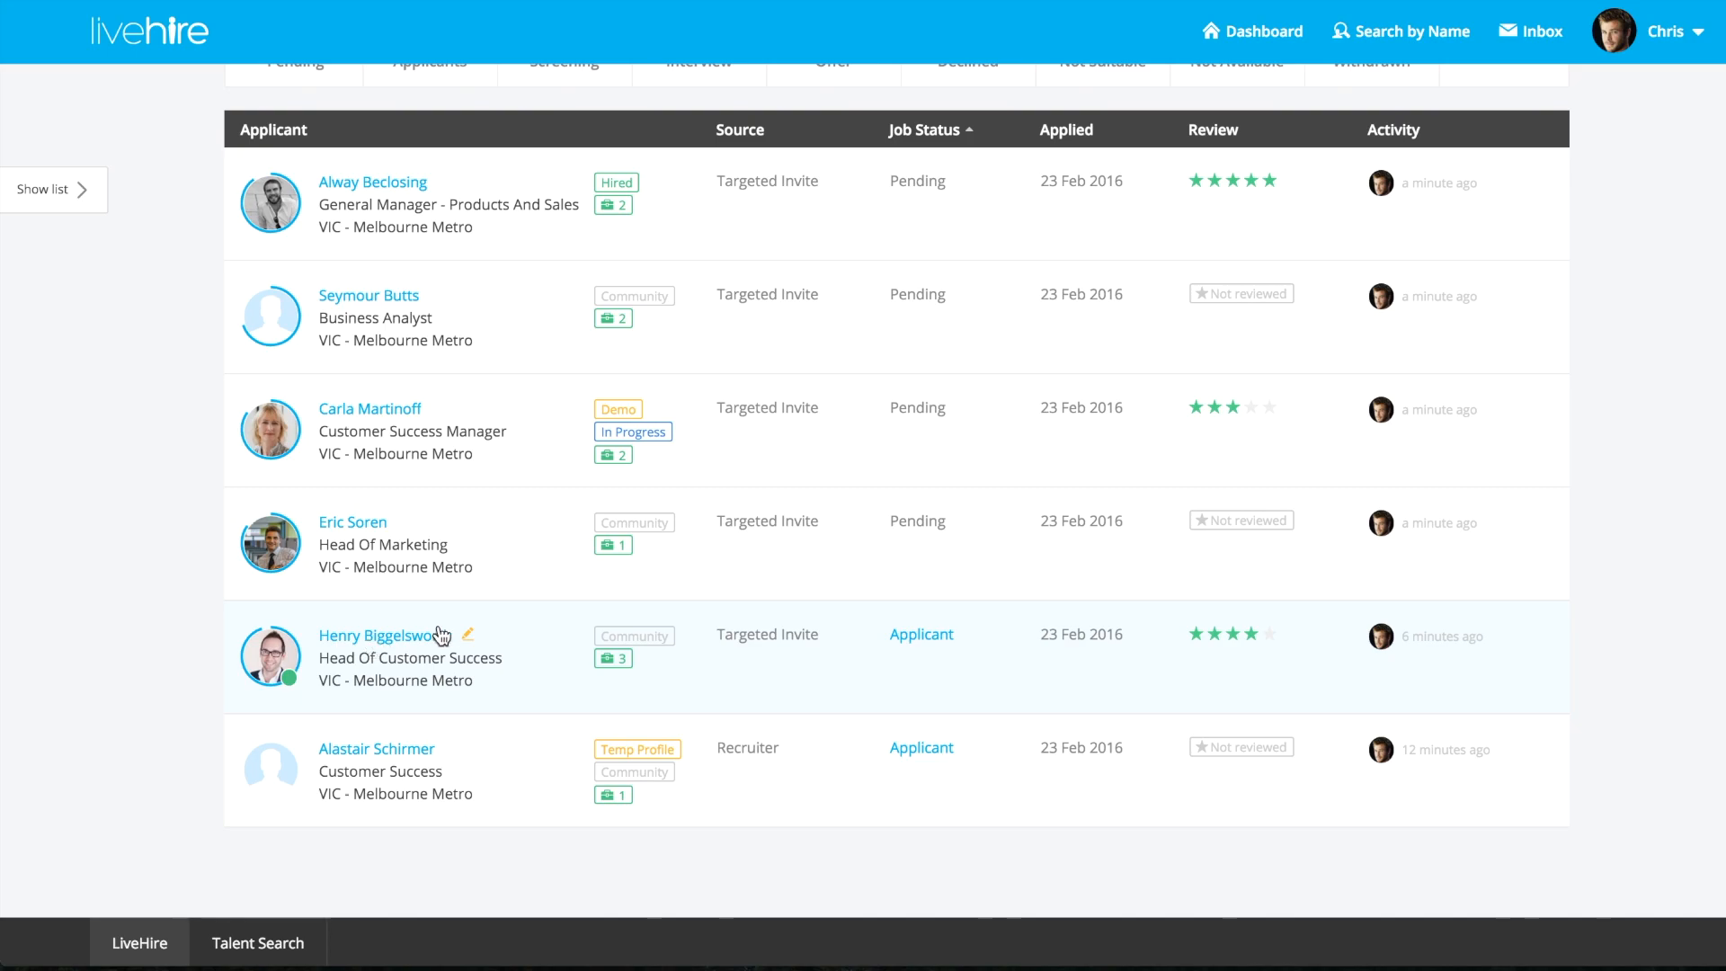
Change the Head Of Customer Success applicant's status to Screening, with the pipeline status set to In Progress.
click(925, 638)
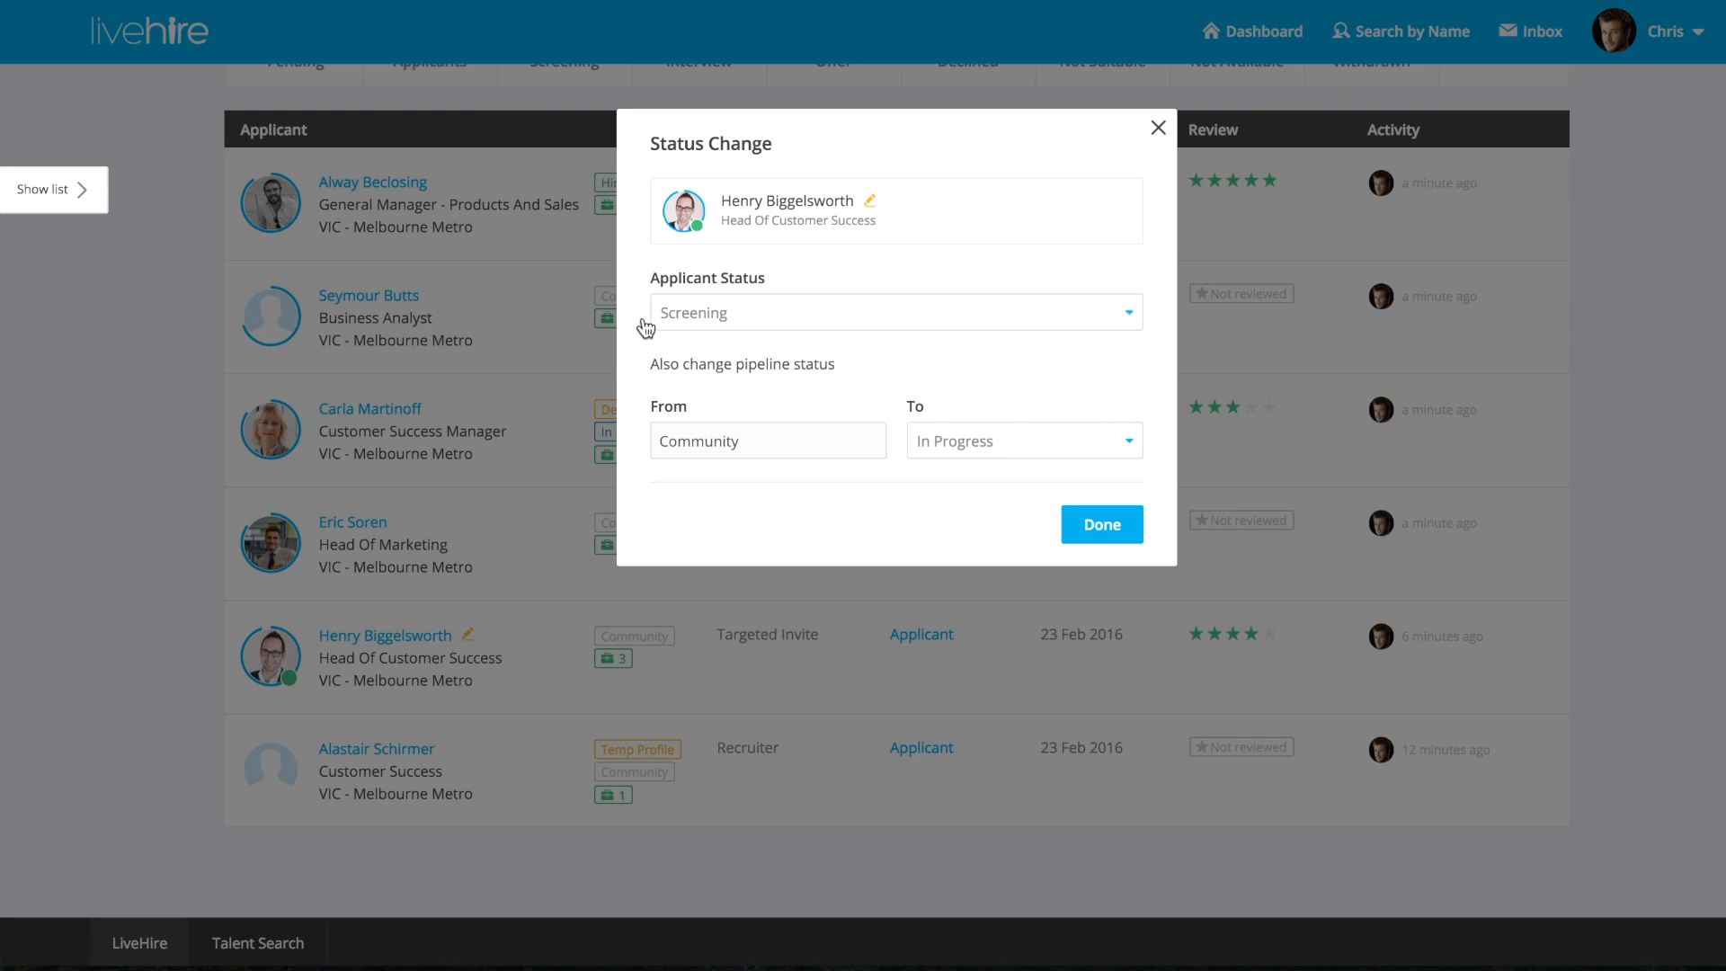
click(1118, 326)
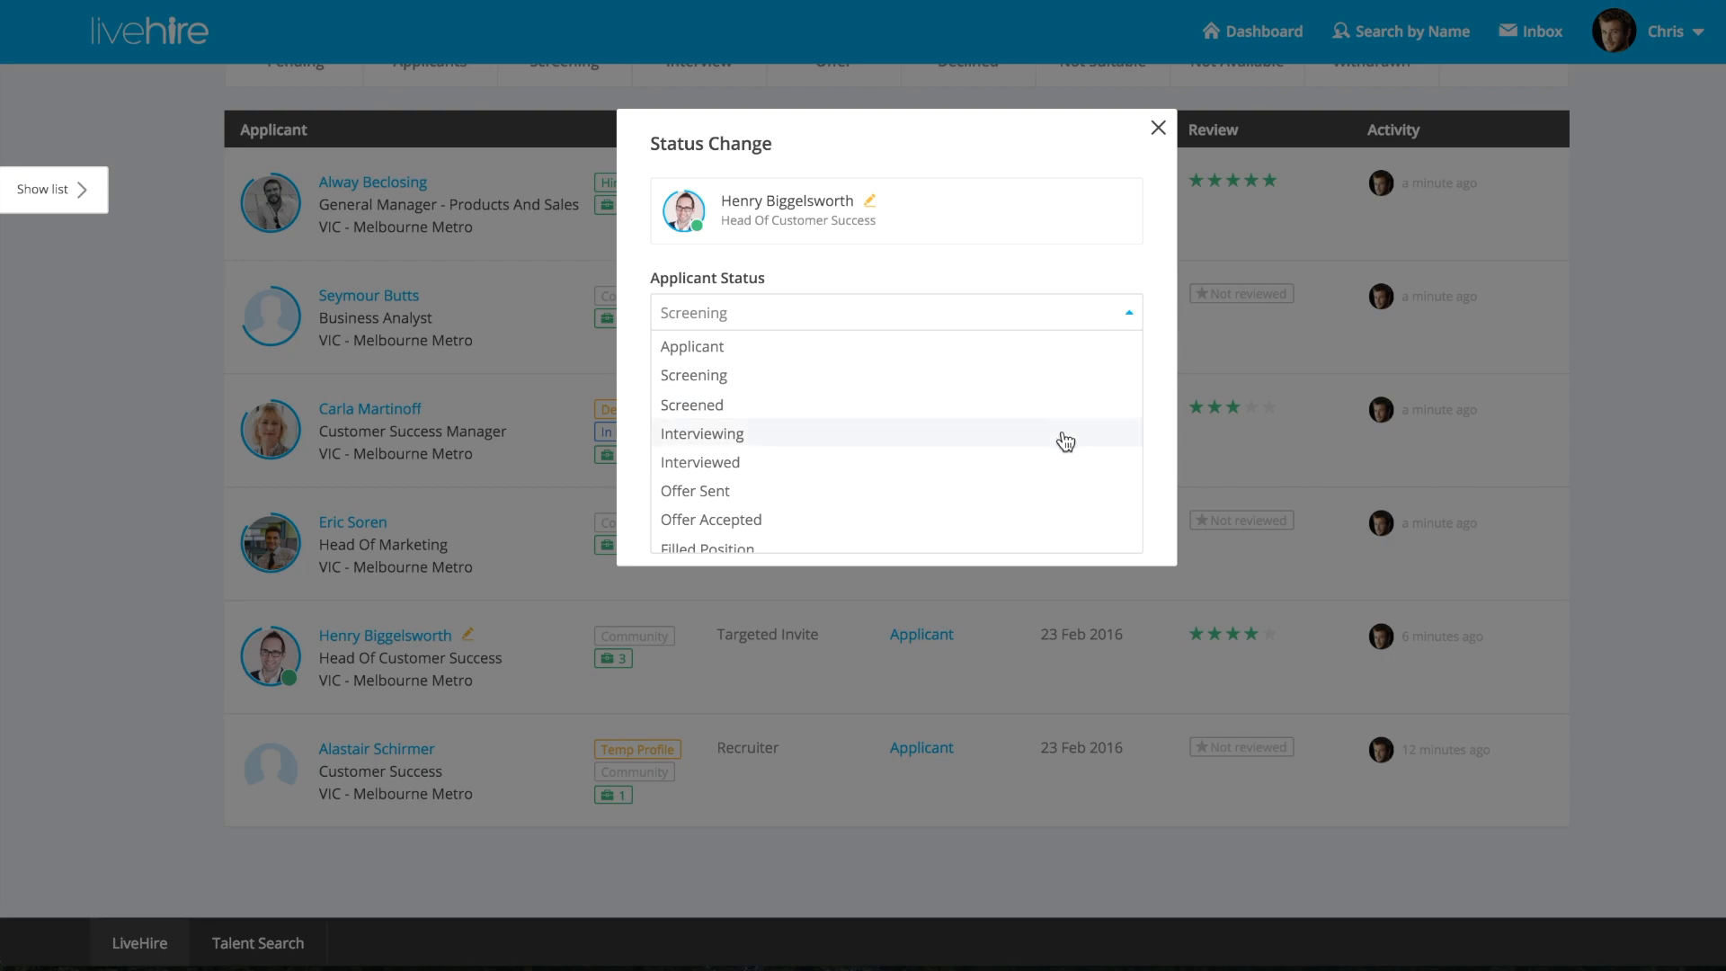
click(1137, 315)
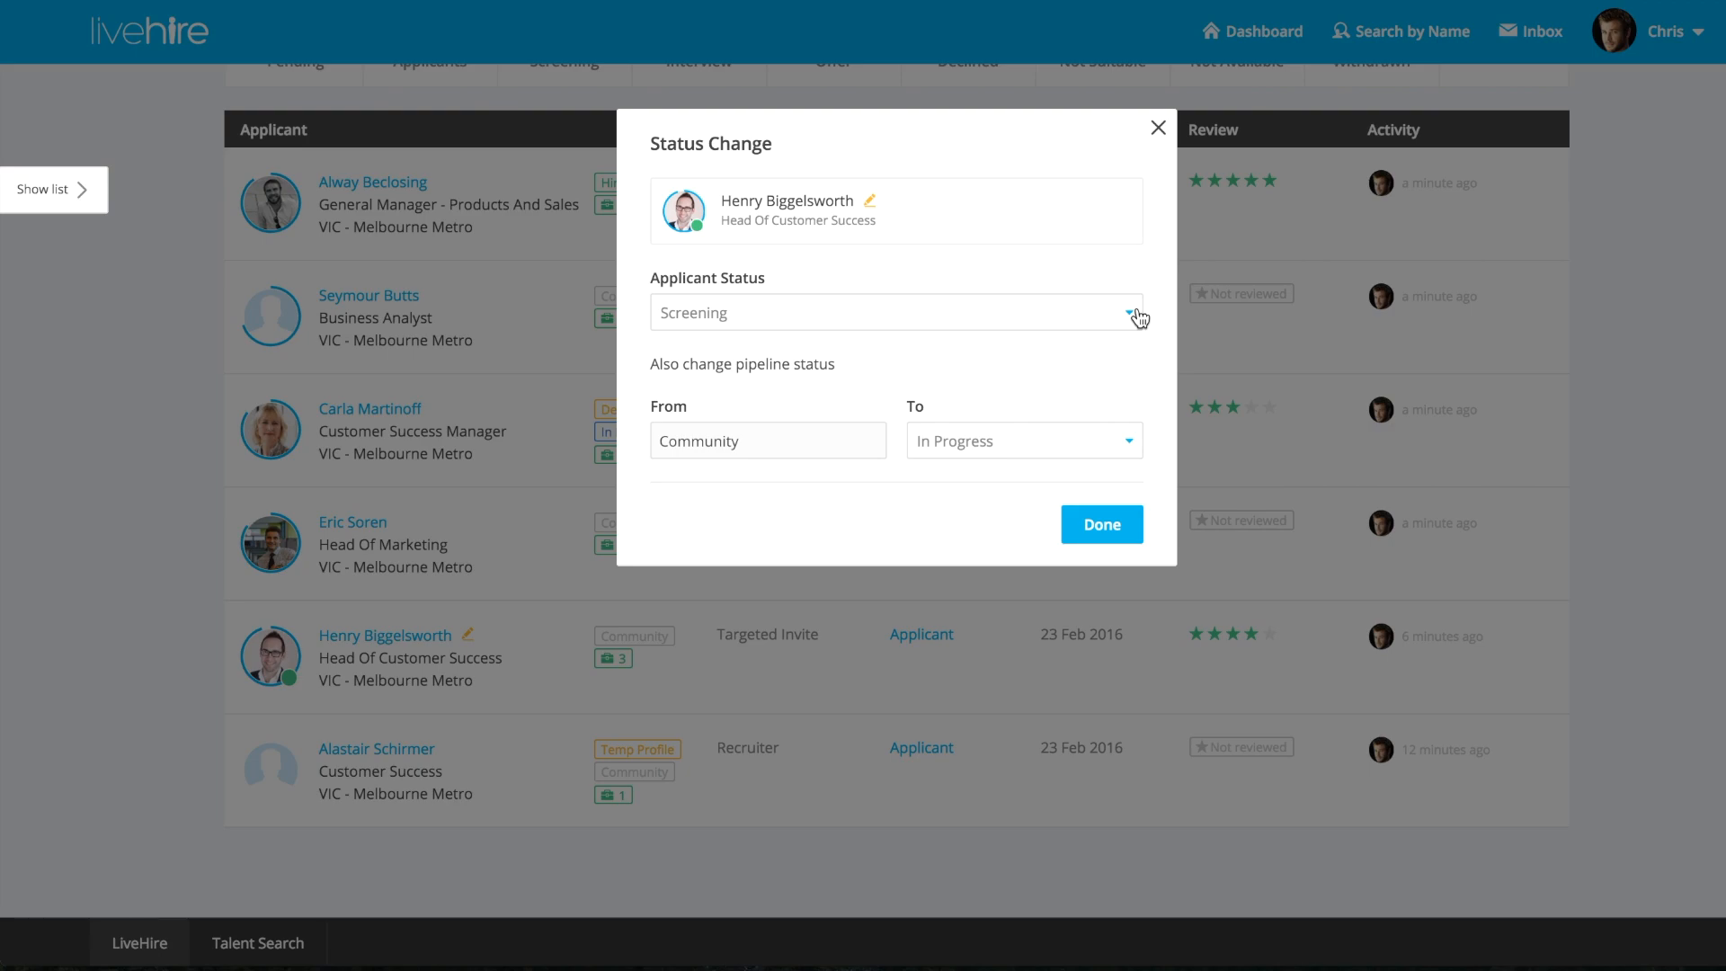
click(1134, 317)
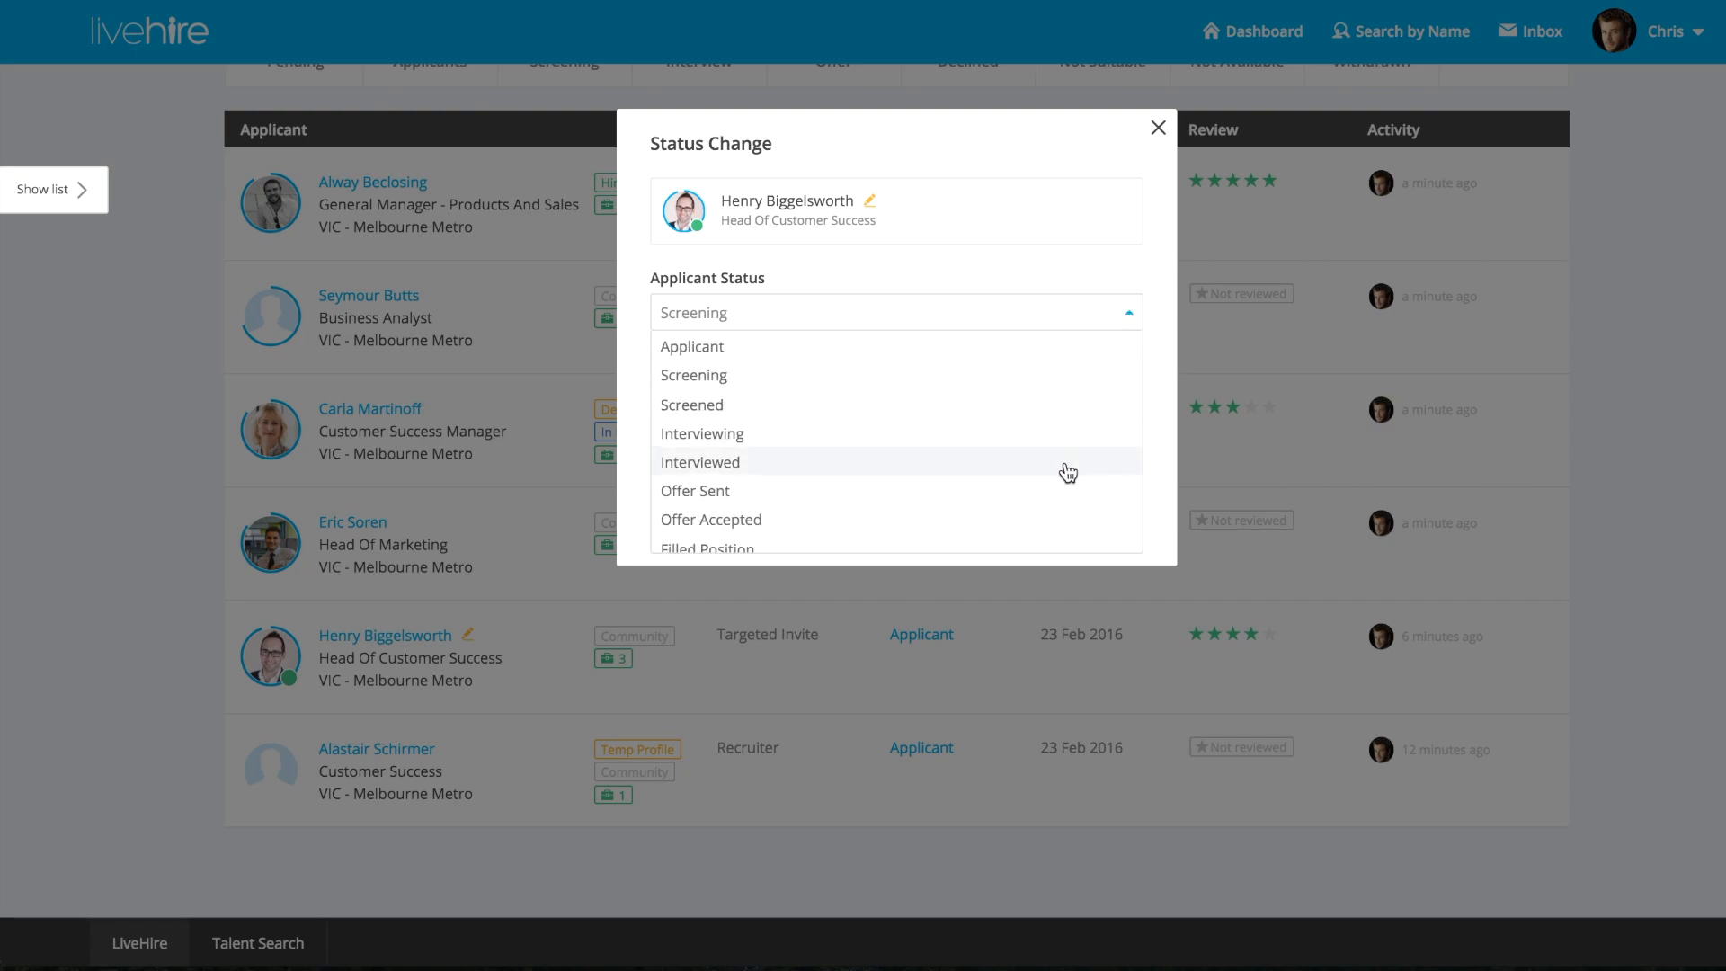
click(1135, 320)
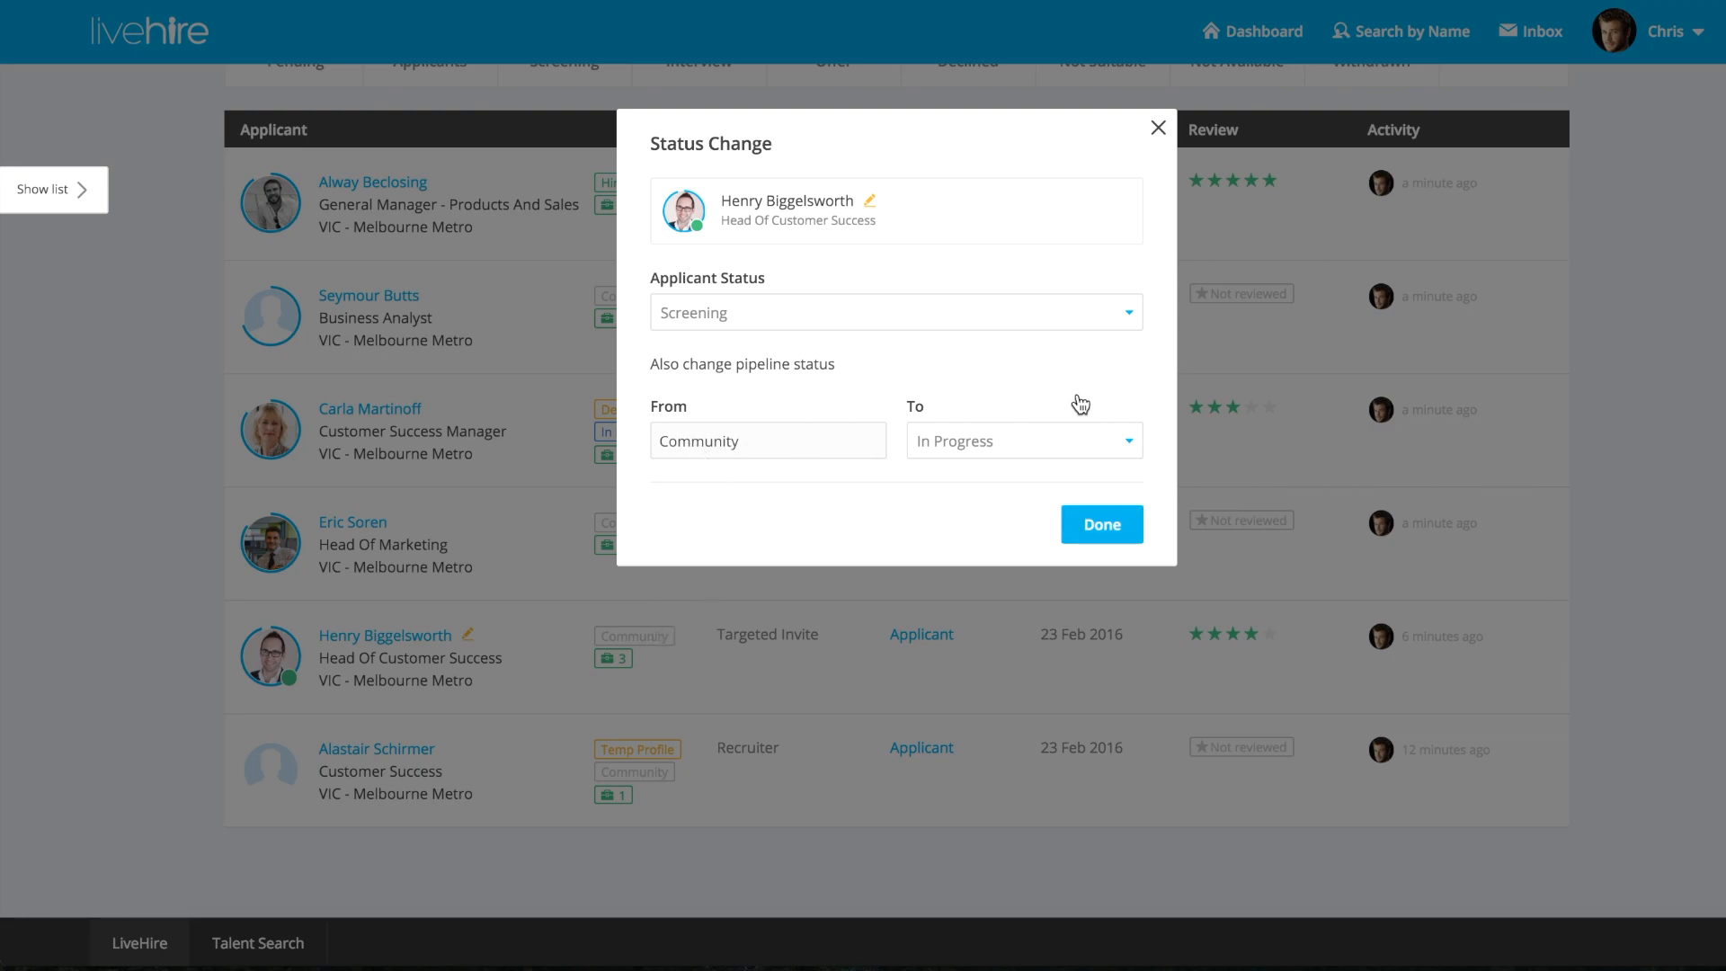
click(1106, 526)
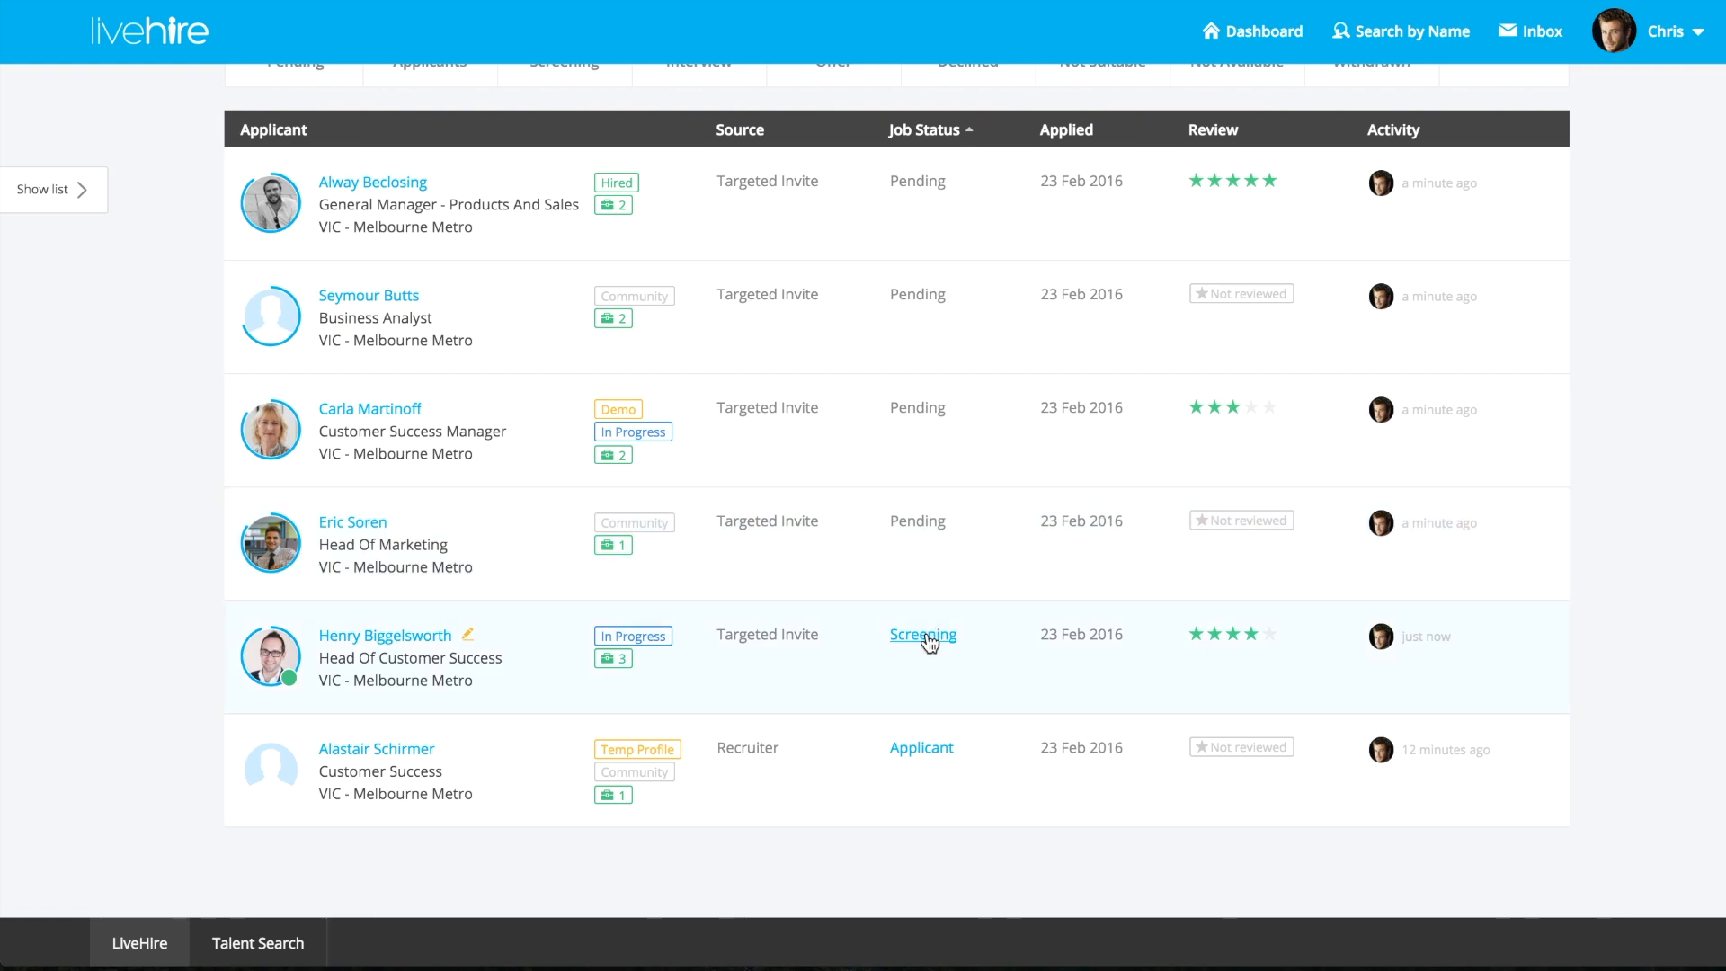
Advance the Head Of Customer Success applicant's status to Screened, keeping the pipeline status at In Progress.
click(926, 638)
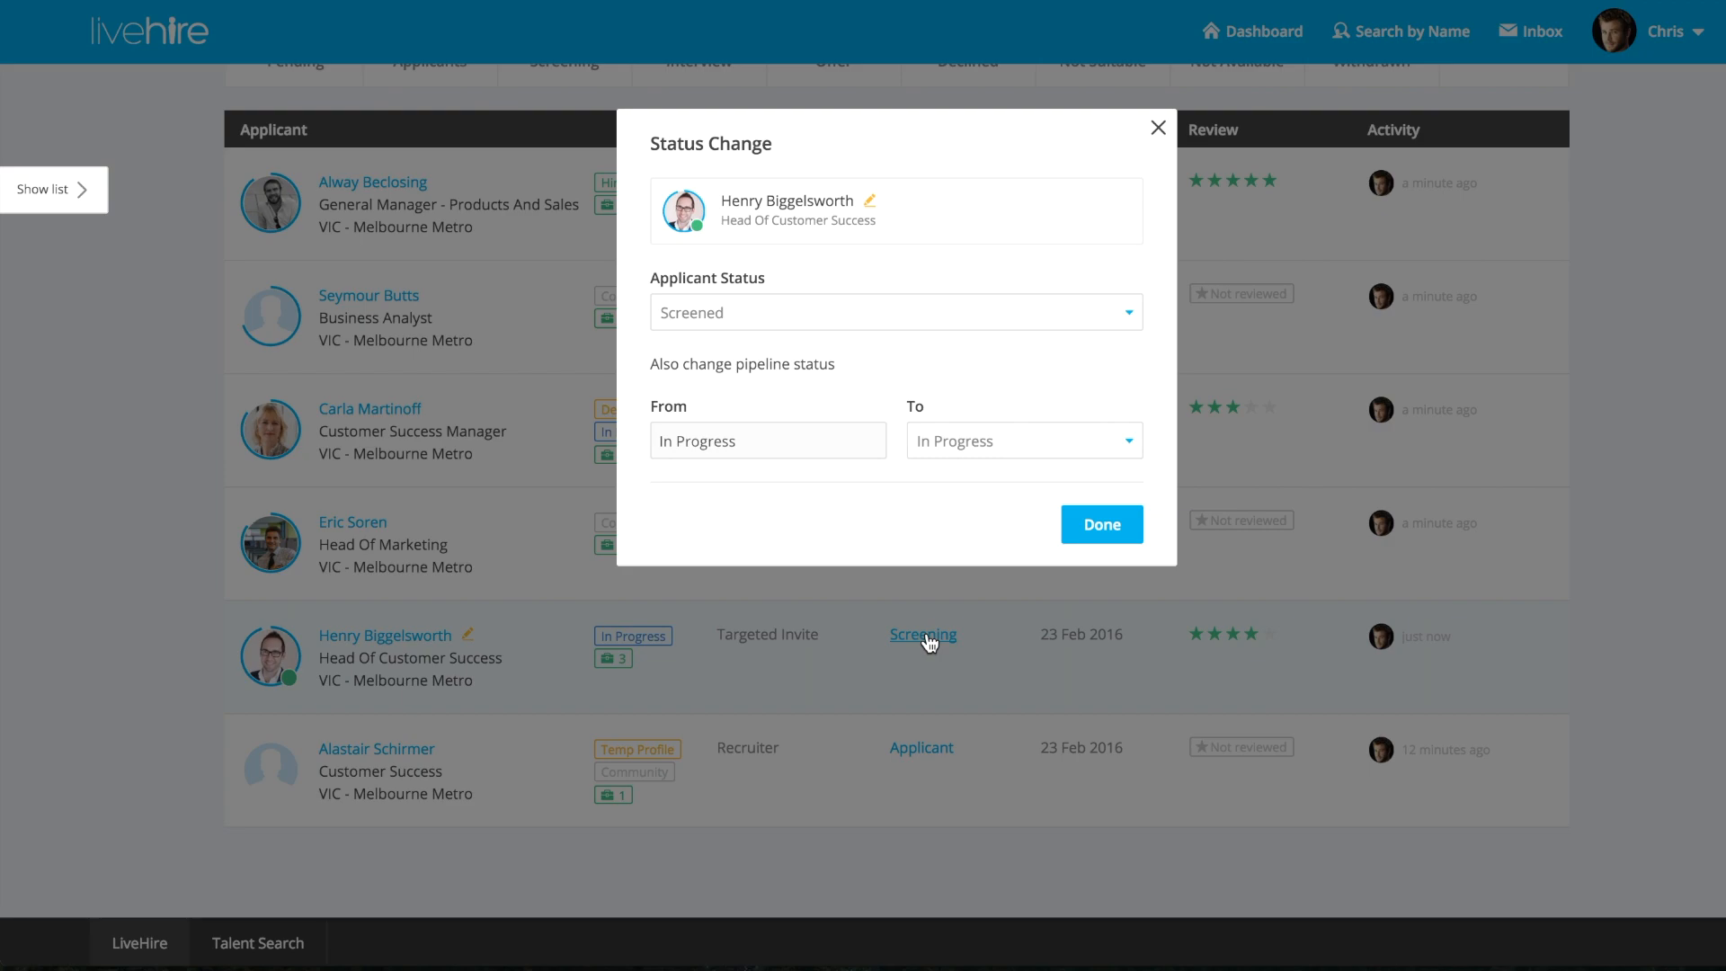
click(1130, 312)
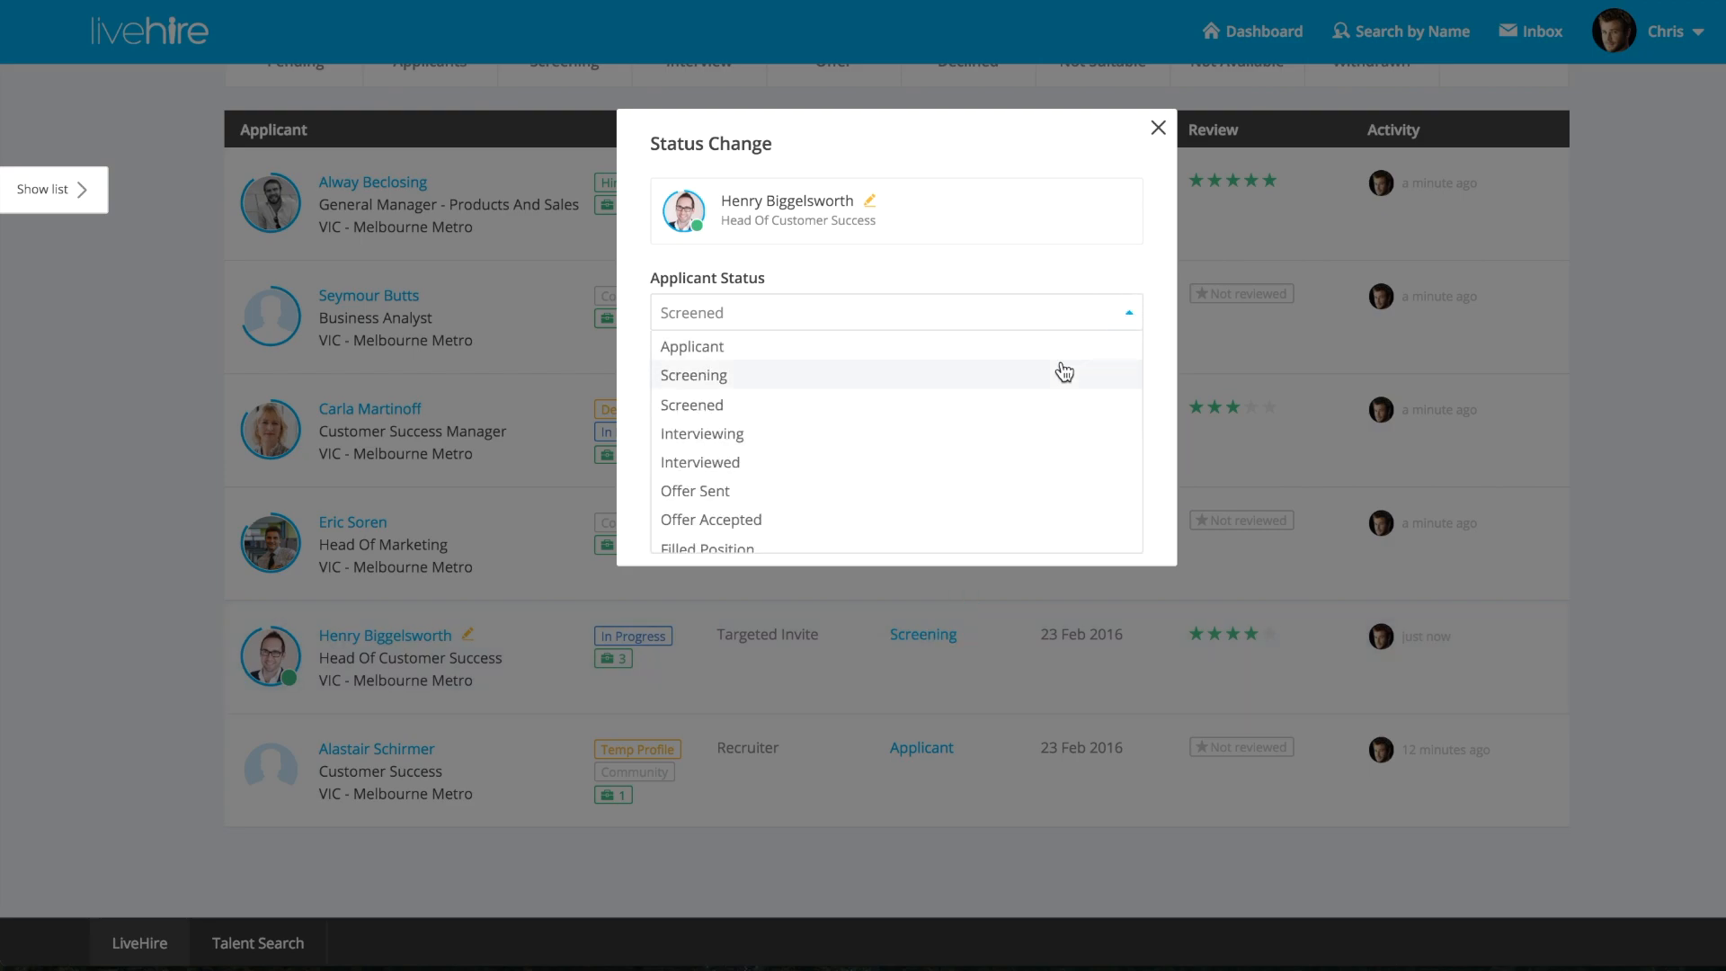
click(1124, 314)
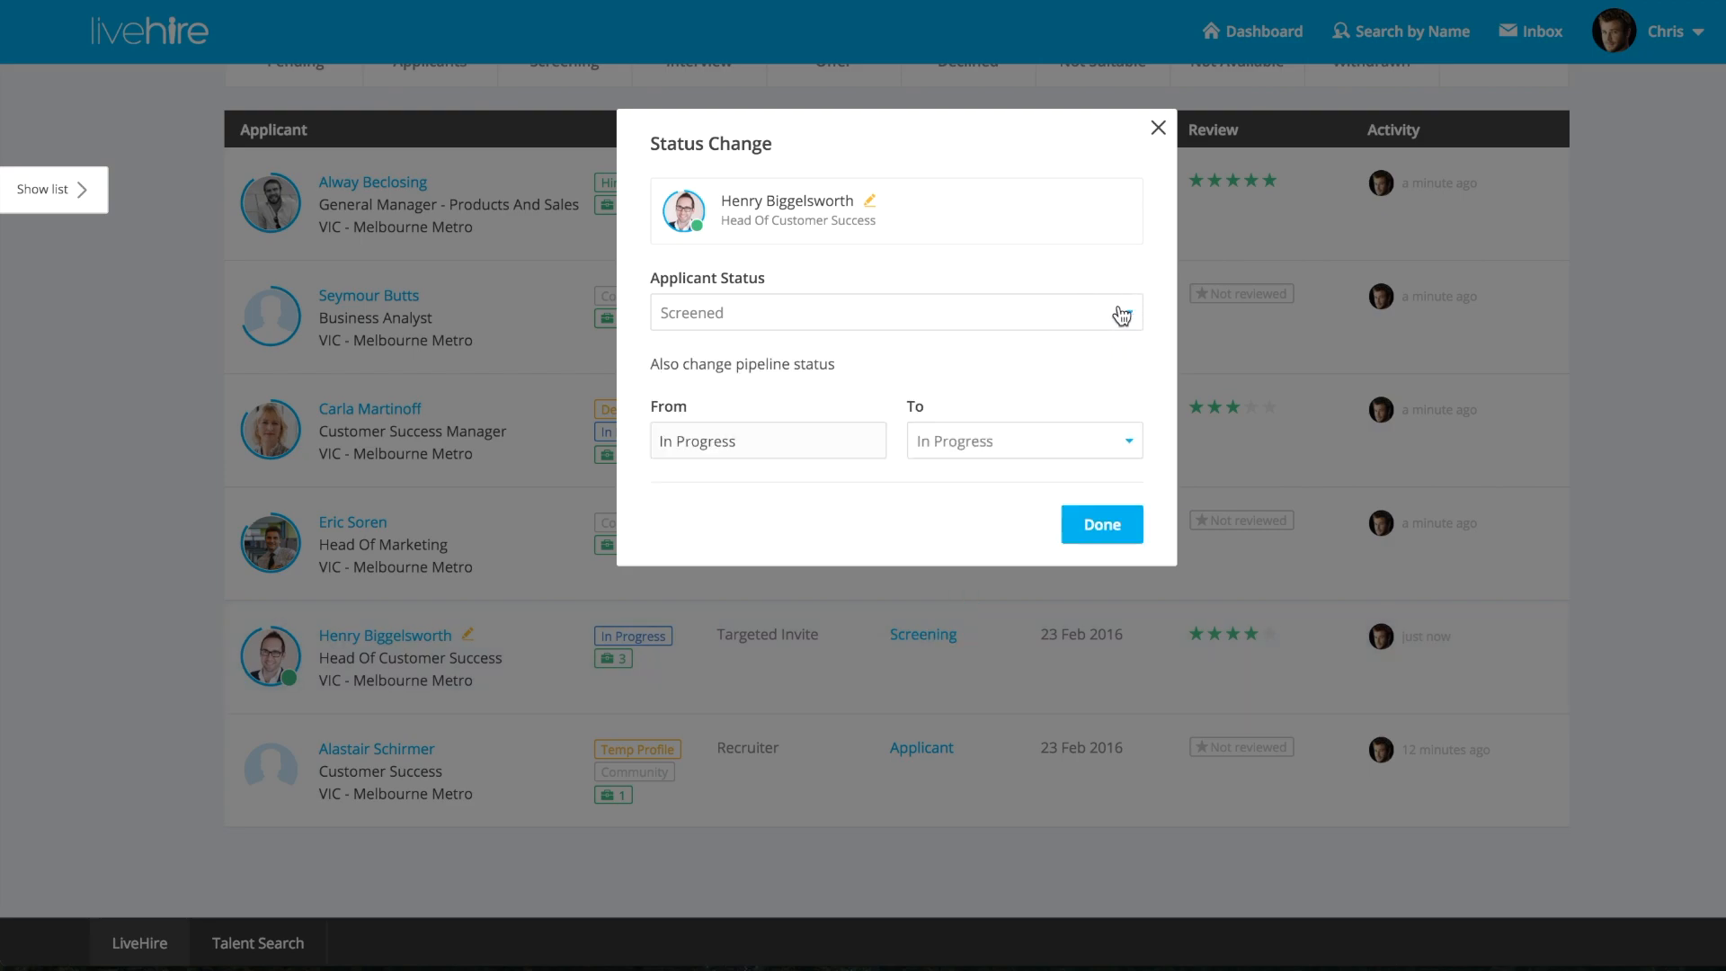
click(1119, 530)
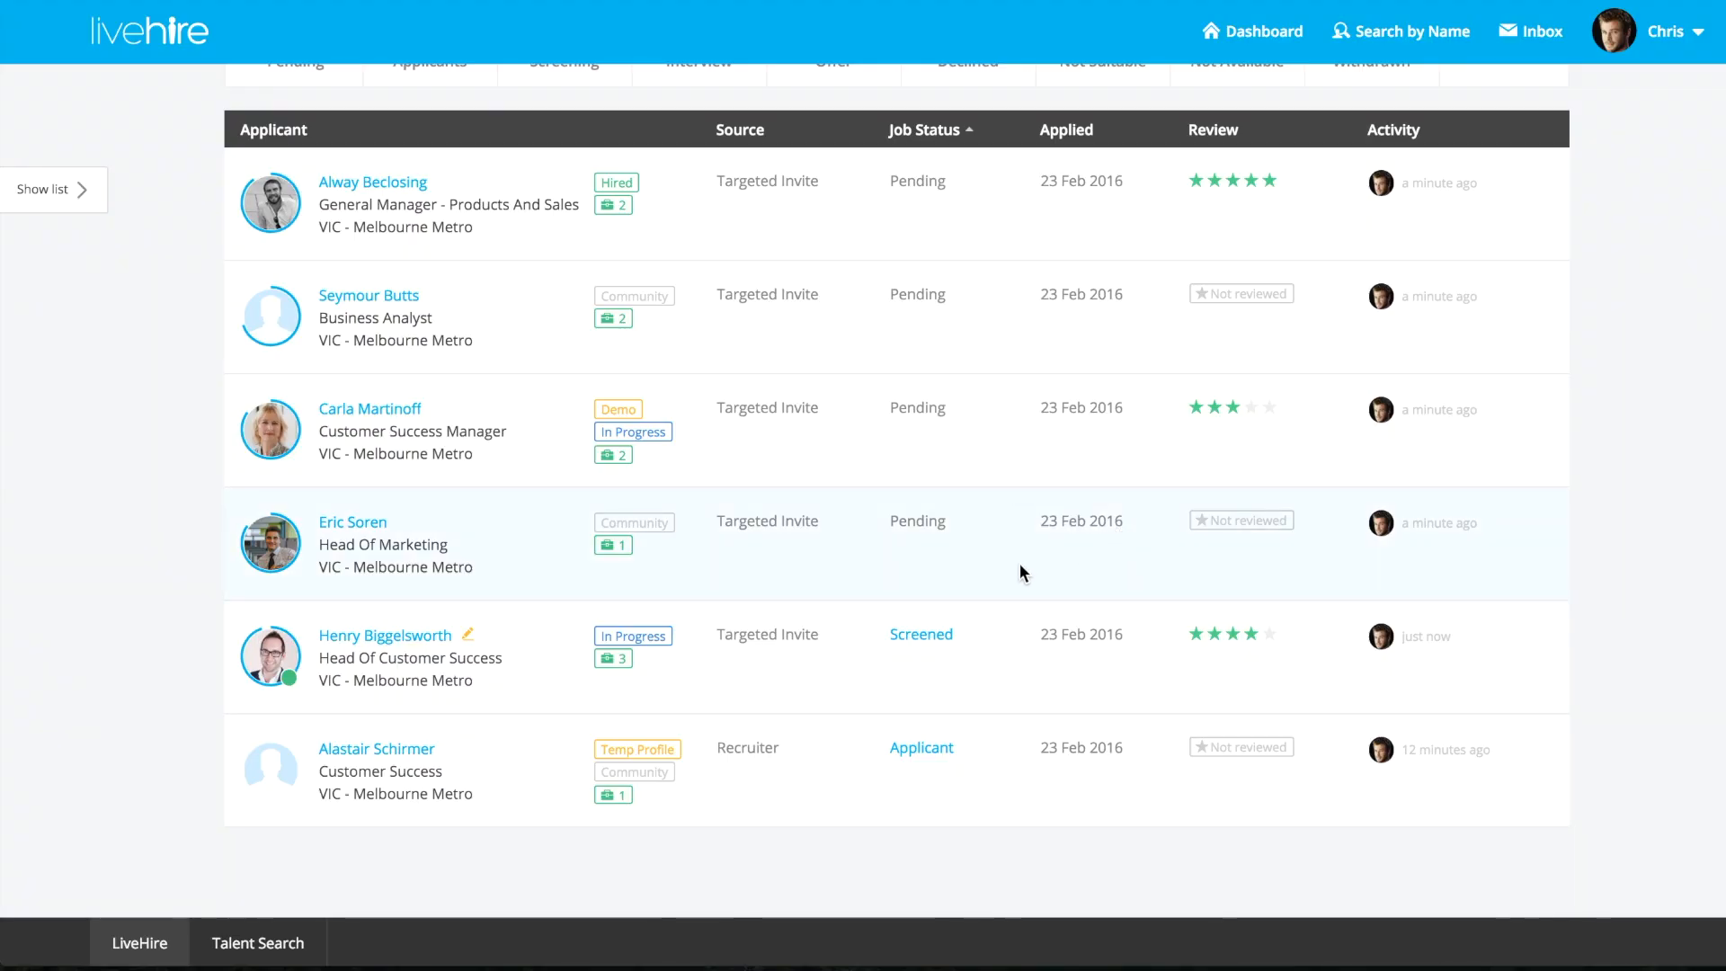
Check the stage summary, and set the Head Of Customer Success applicant's status to Interviewing.
scroll(1021, 566, up, 2)
scroll(1021, 566, up, 1)
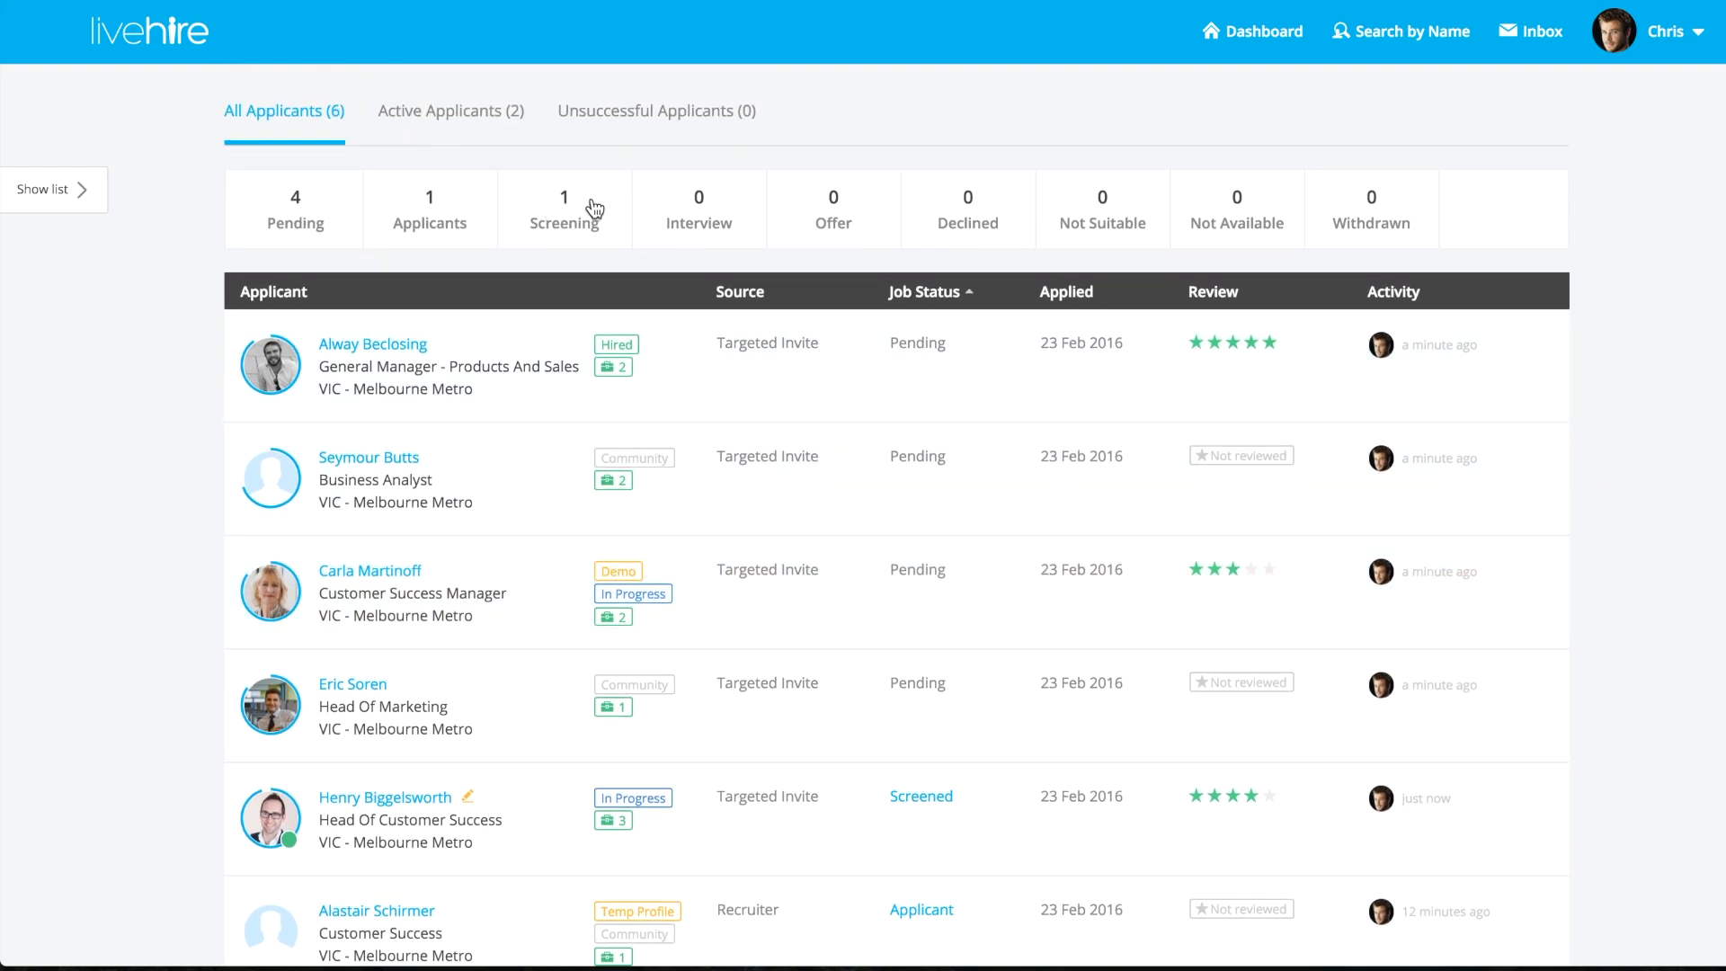
scroll(940, 629, down, 3)
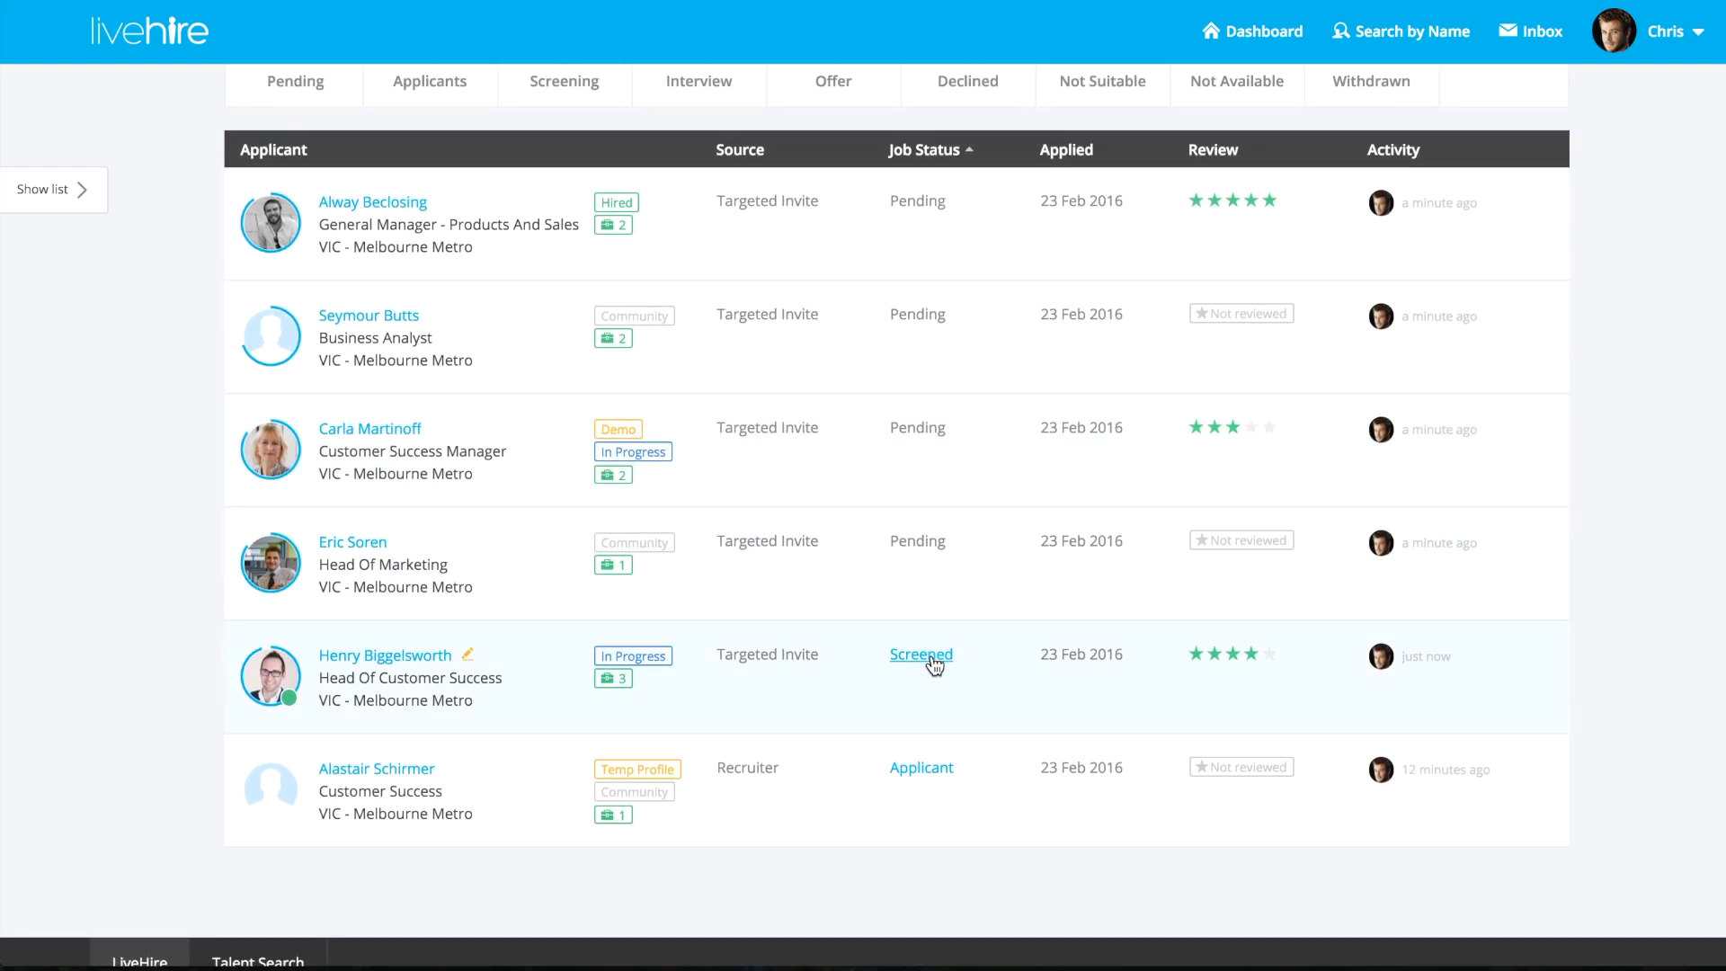
click(935, 664)
click(1128, 311)
click(1070, 433)
click(1121, 524)
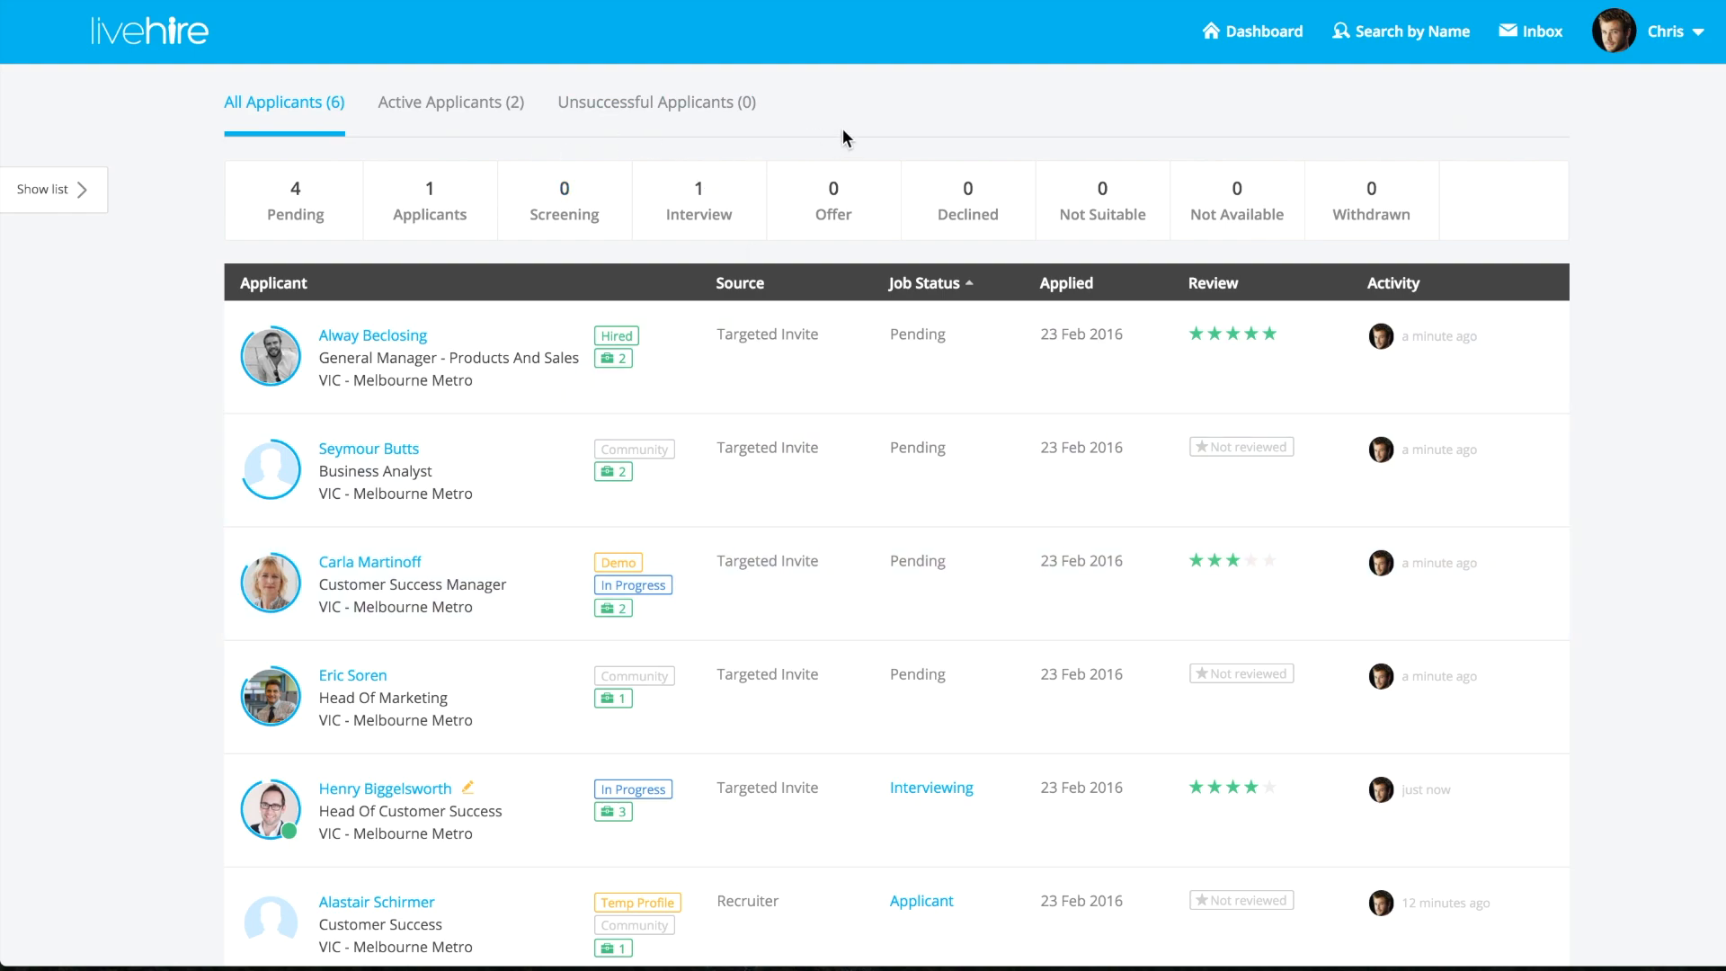
Examine all applicant status options available in the status change for the Head Of Customer Success applicant.
click(953, 797)
click(1119, 315)
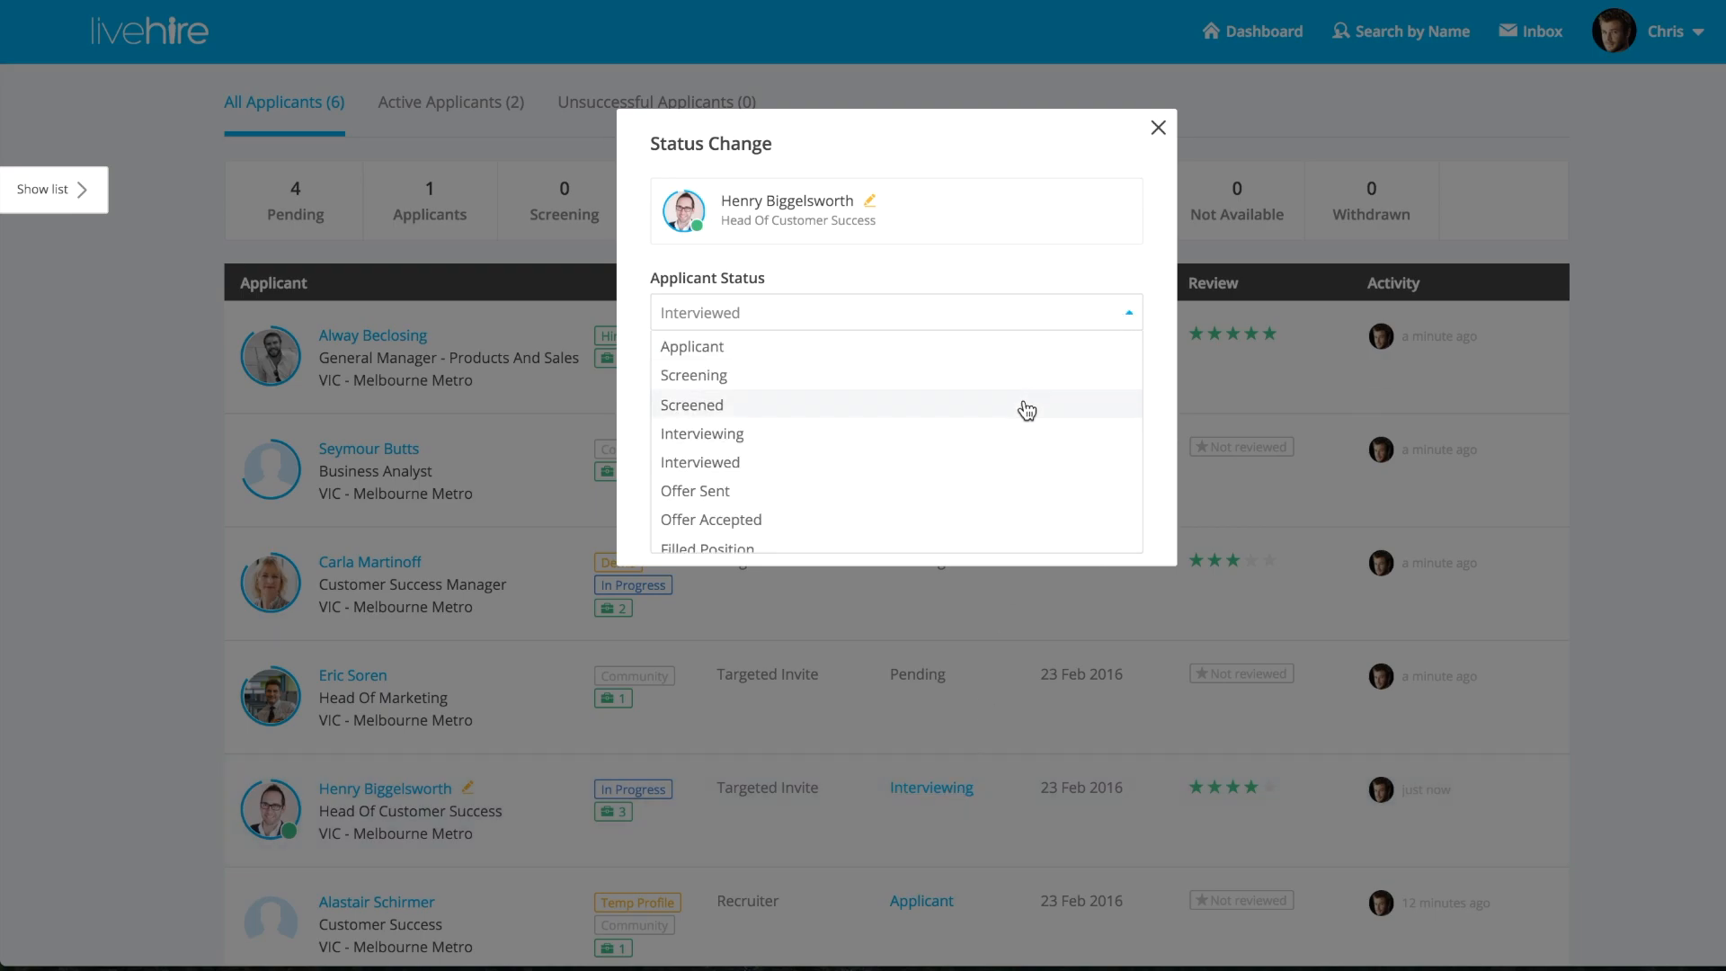
scroll(1033, 406, down, 3)
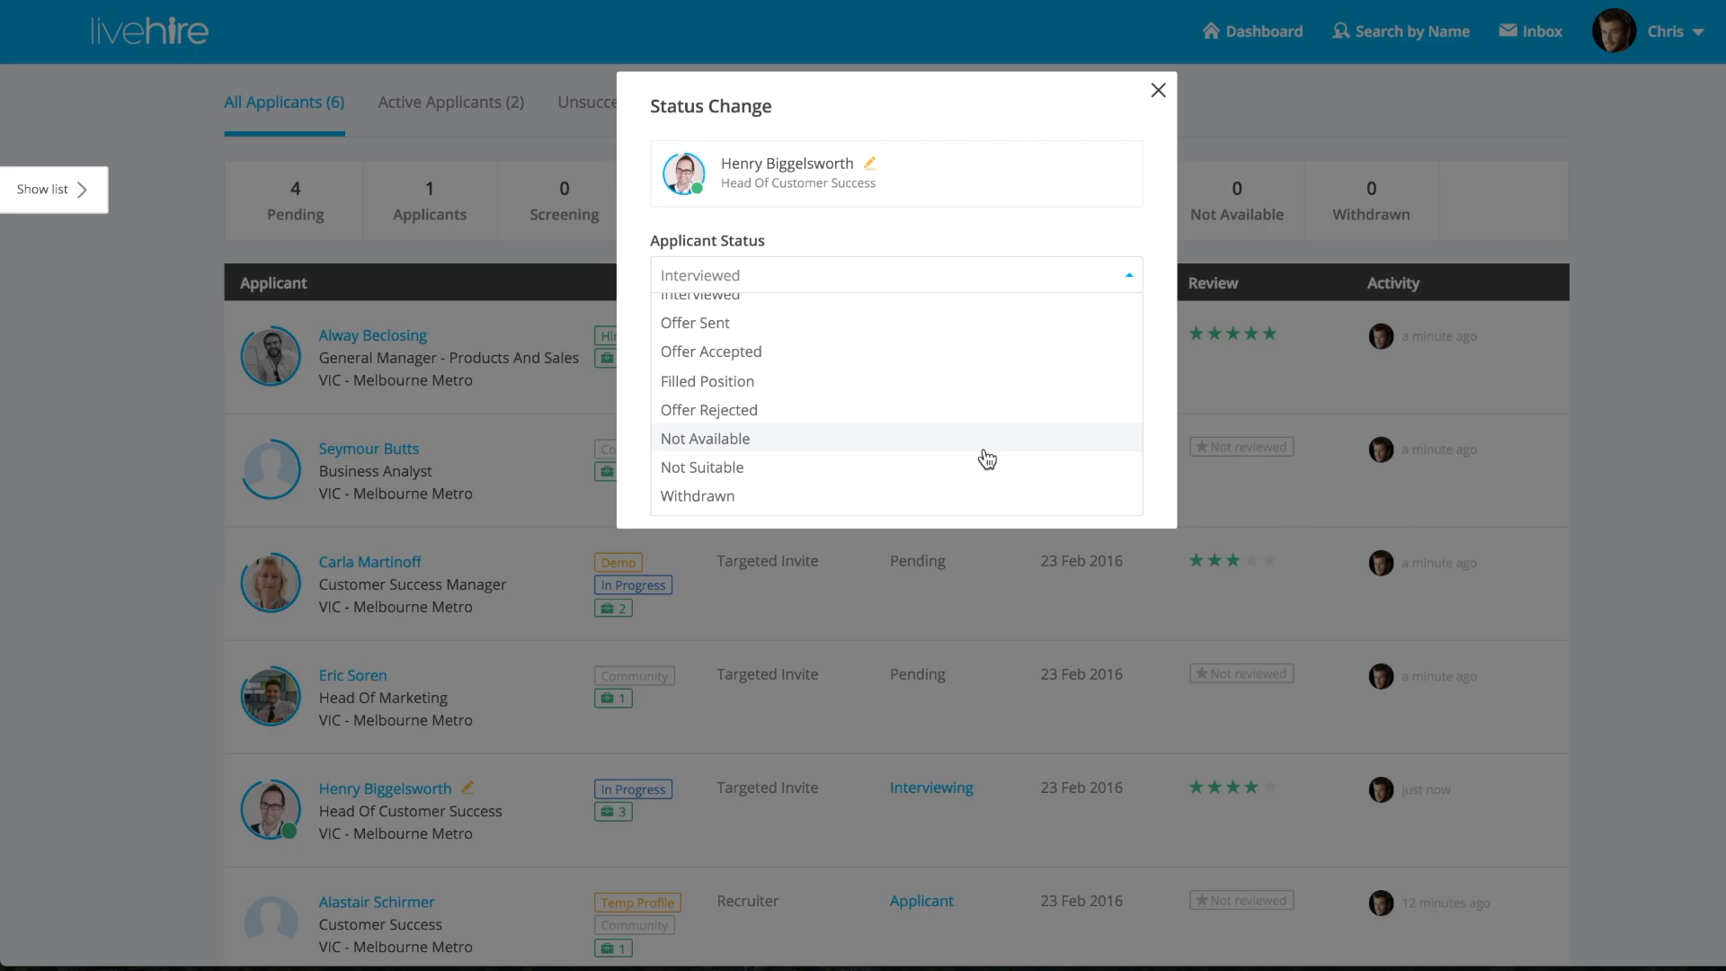
click(1081, 234)
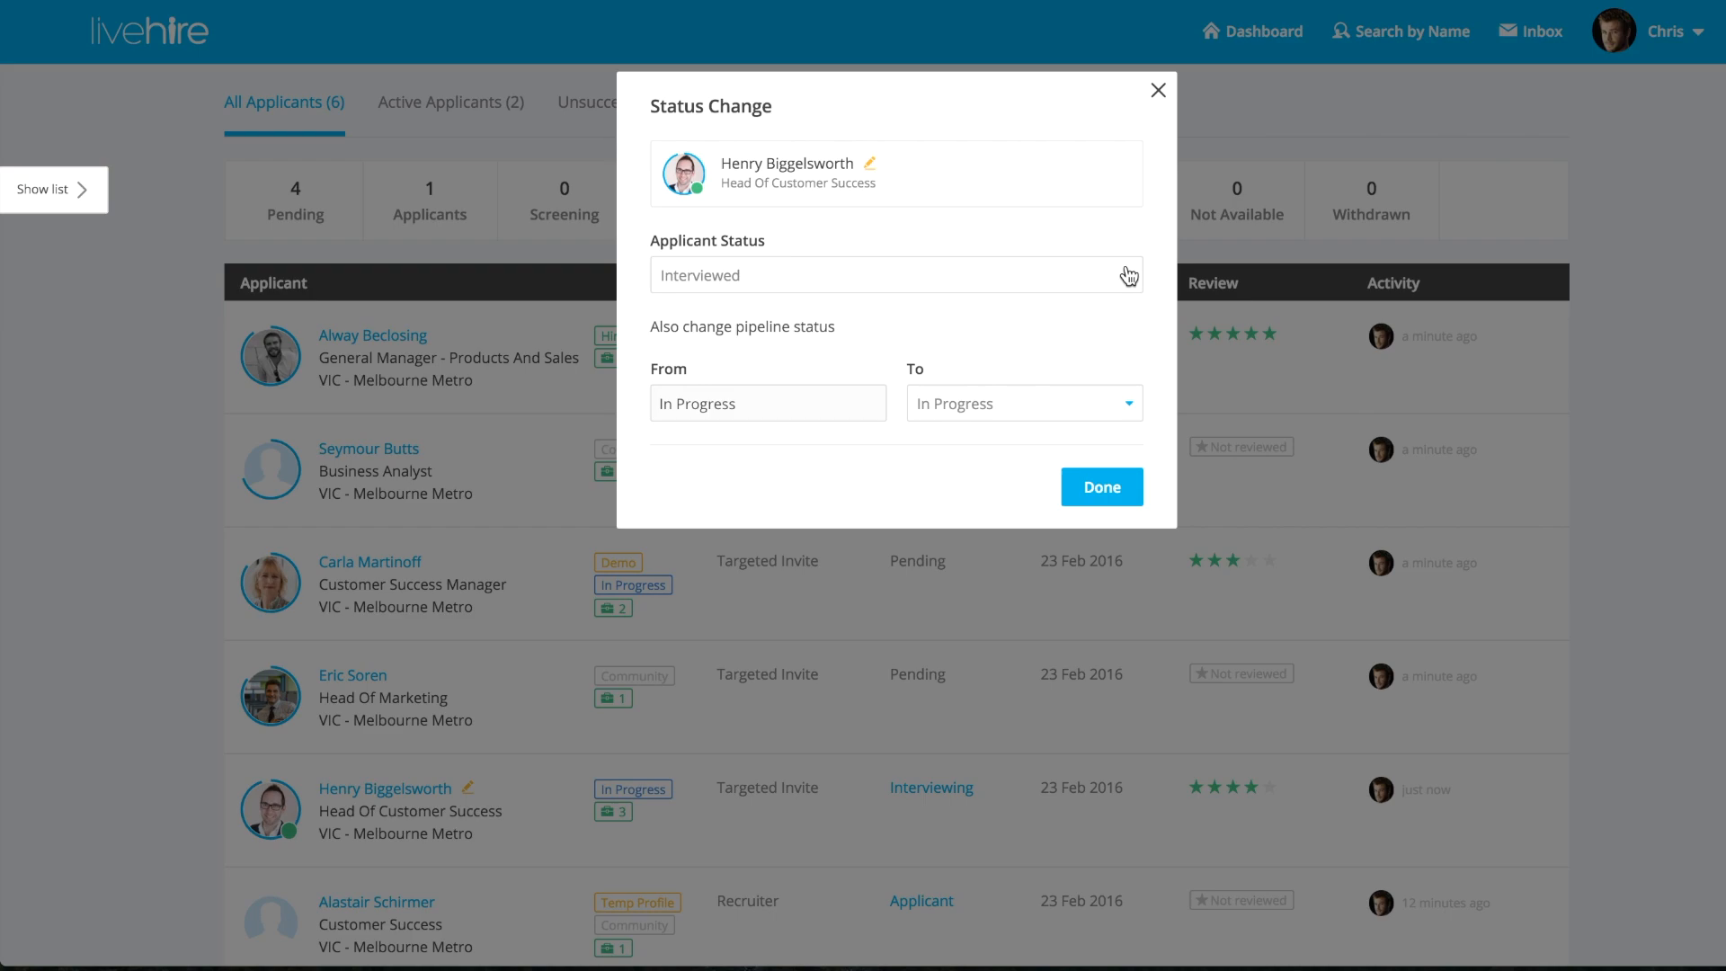
Try the Offer Sent and Offer Accepted statuses for the Head Of Customer Success applicant, and close the status change without saving.
click(1127, 278)
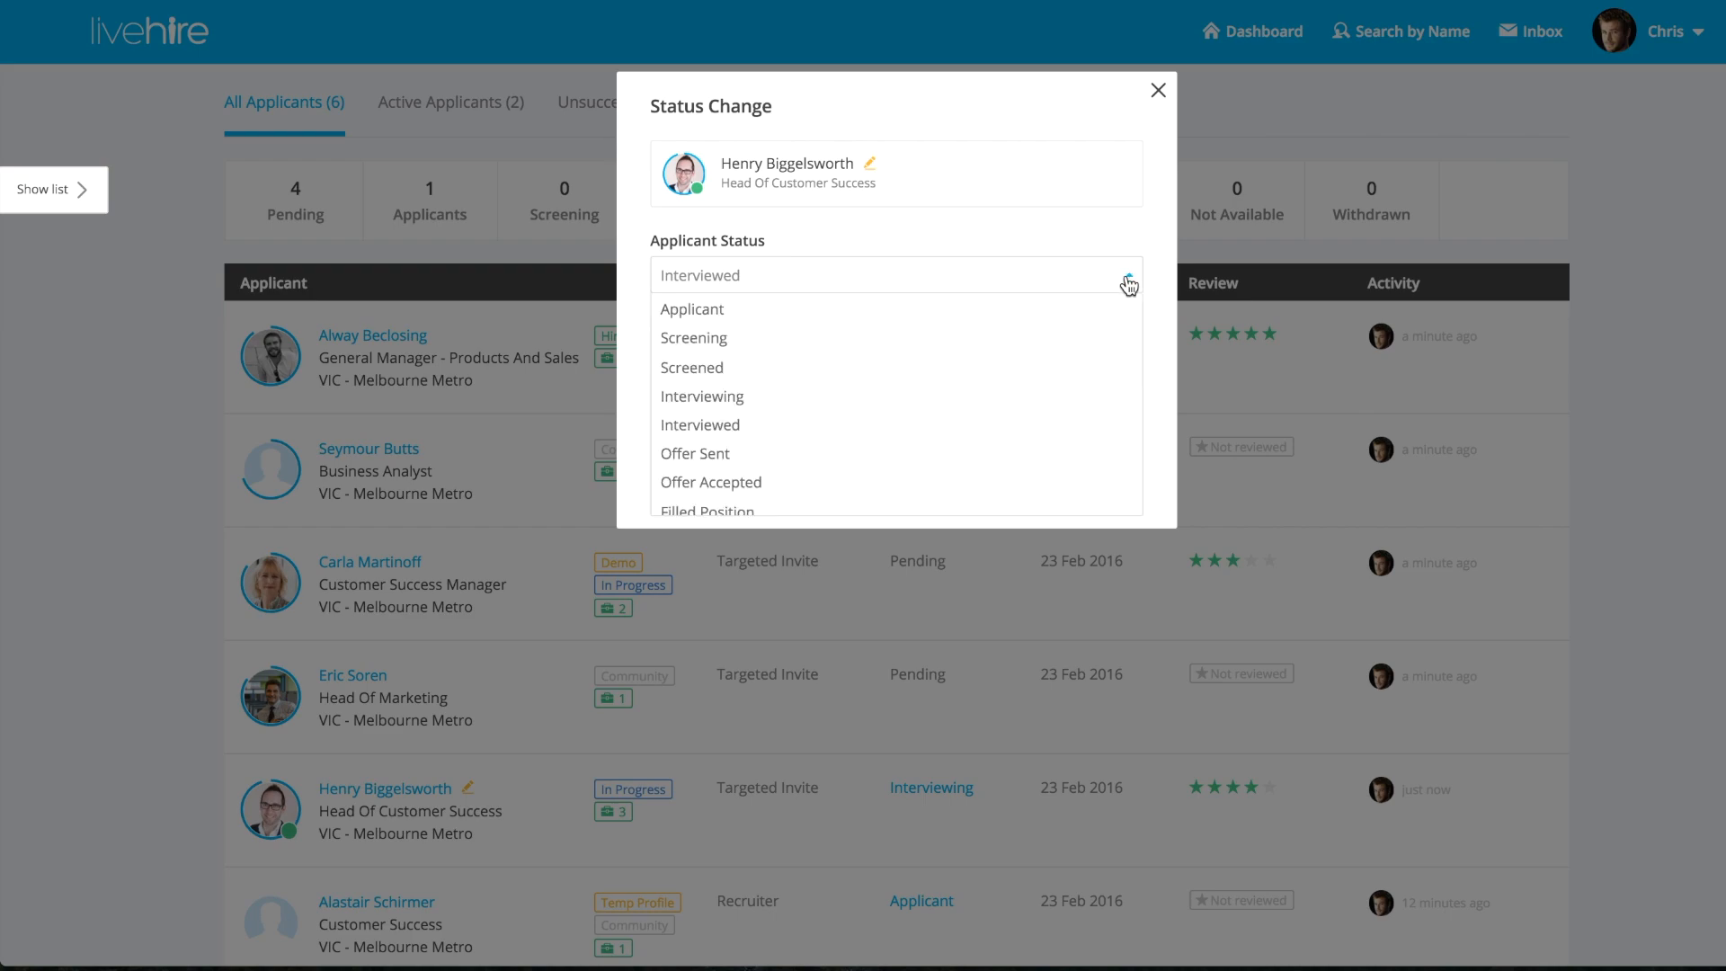
click(1056, 457)
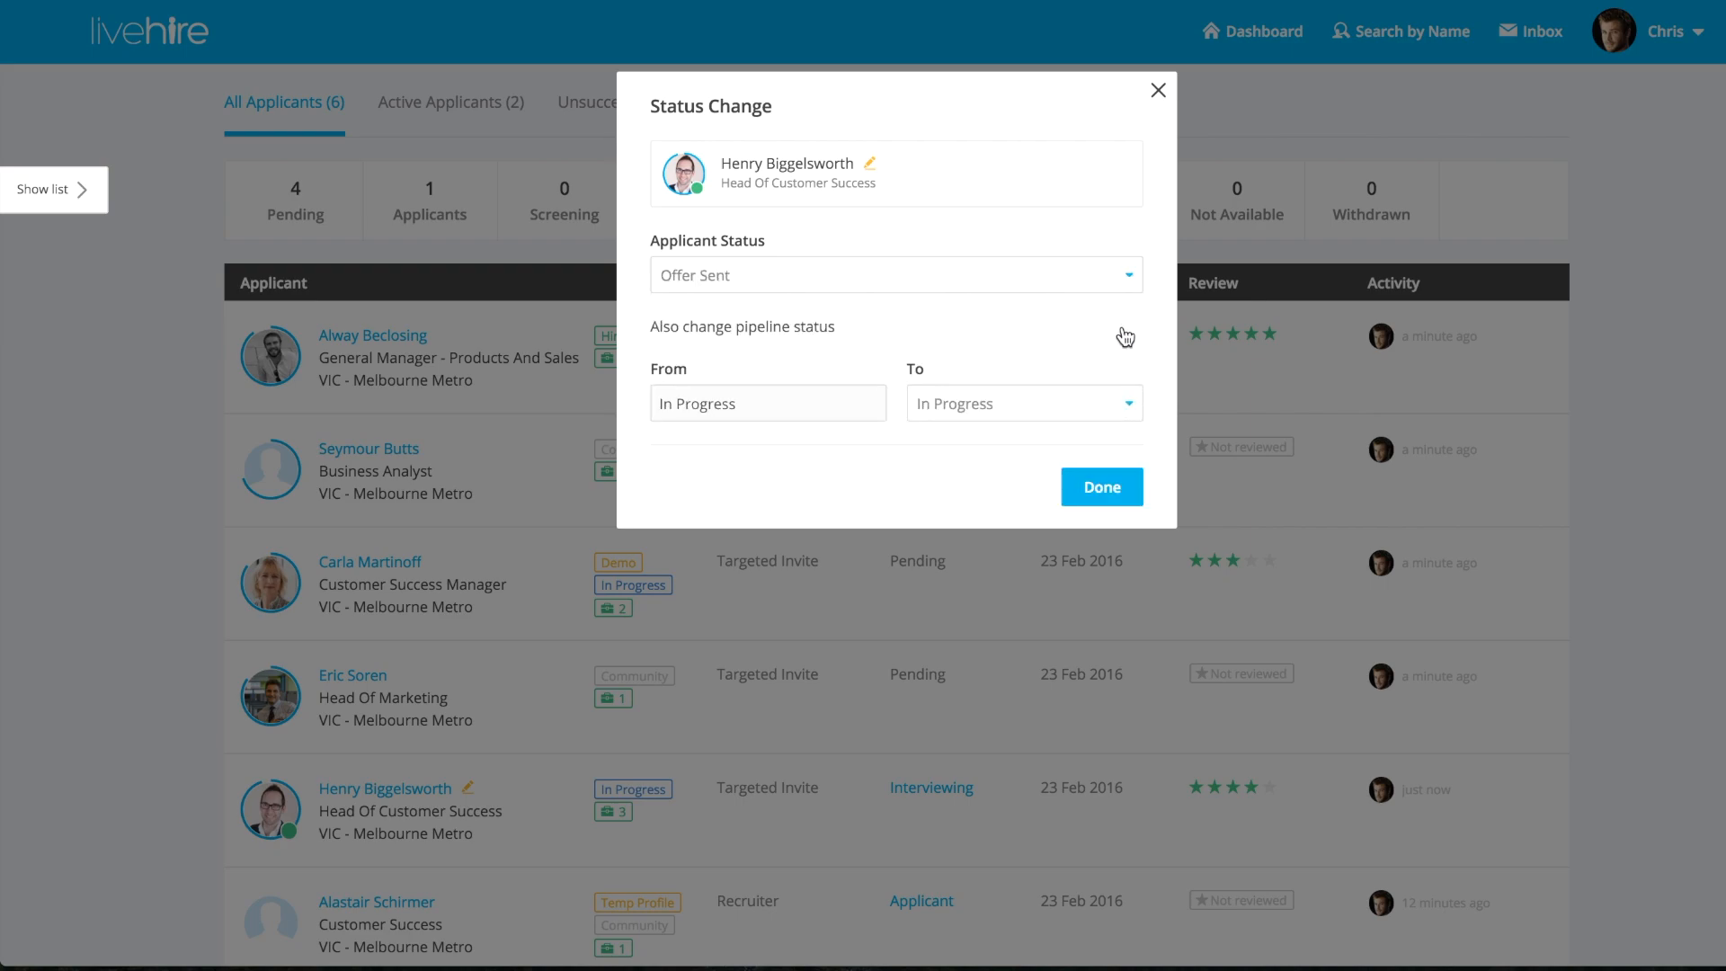
click(1124, 279)
scroll(1045, 391, down, 1)
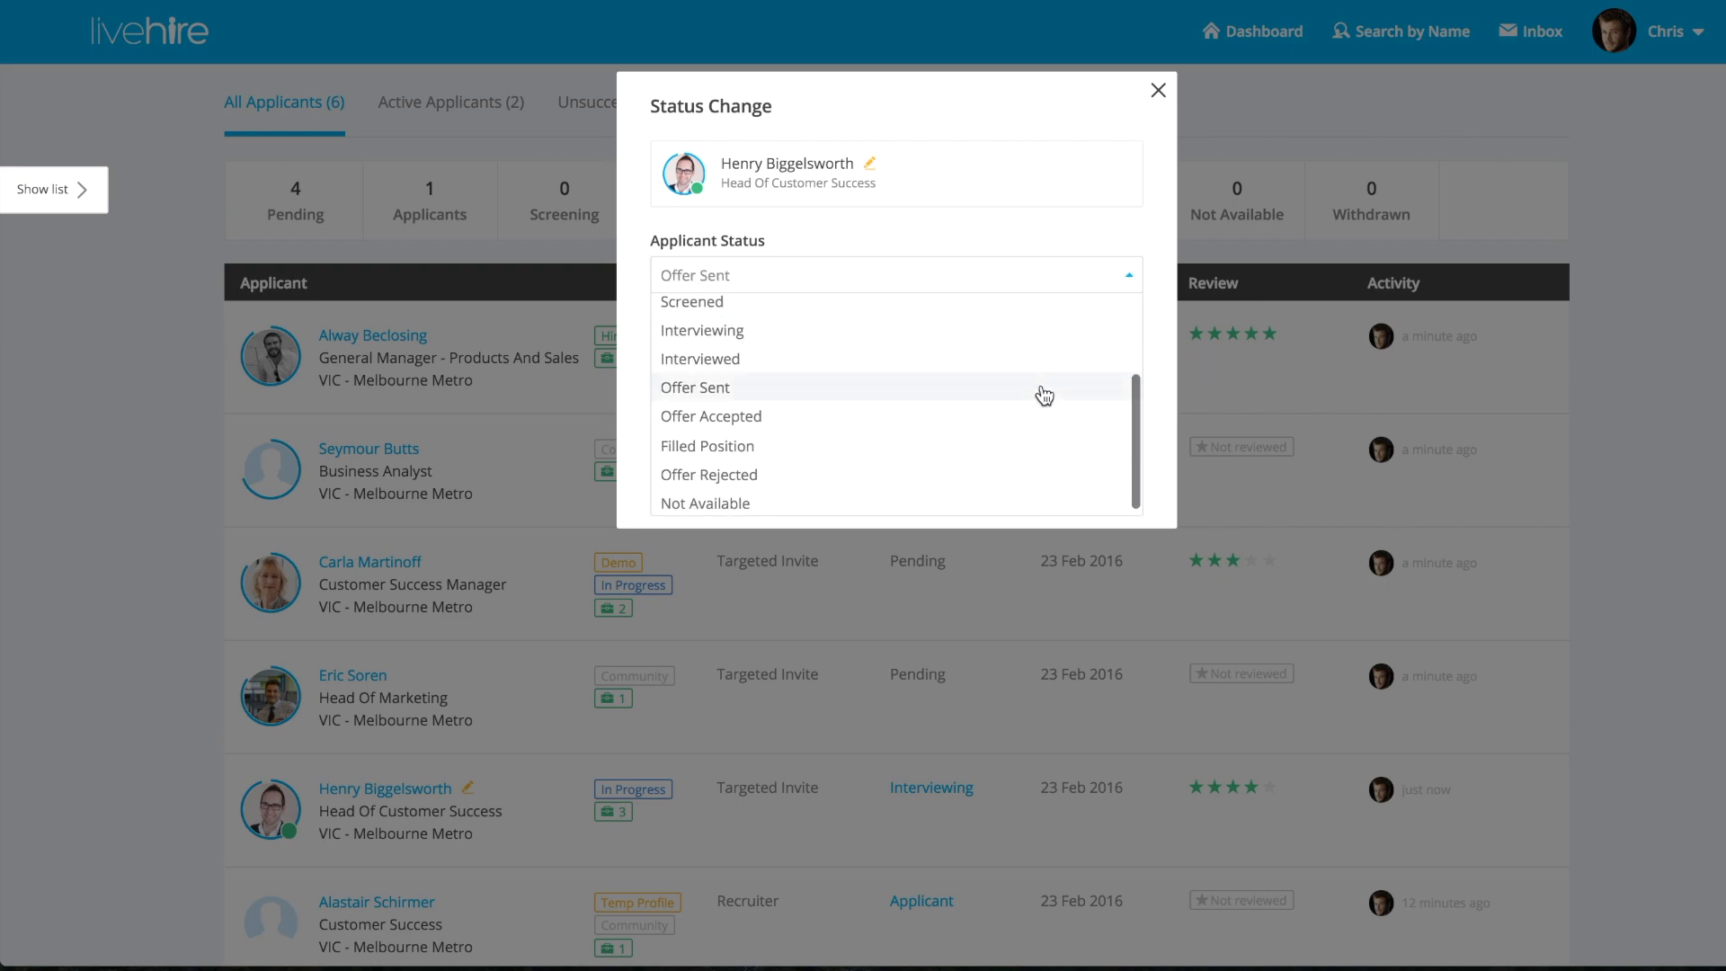
click(1022, 417)
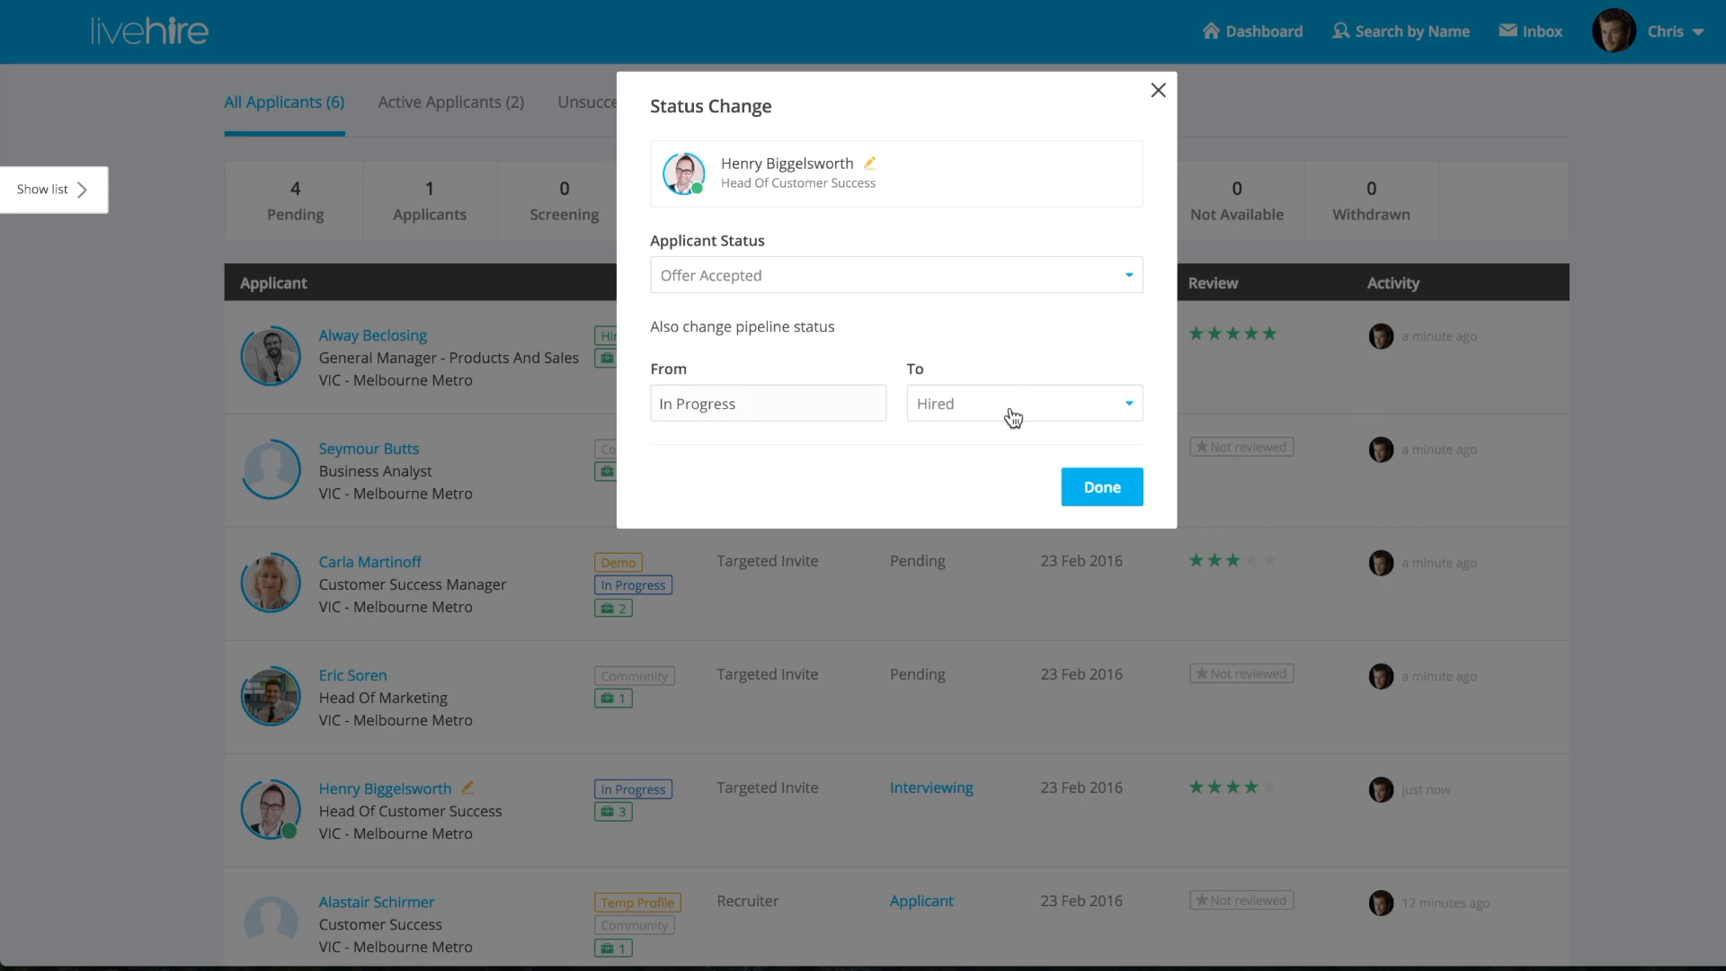
click(1107, 275)
scroll(1052, 423, down, 2)
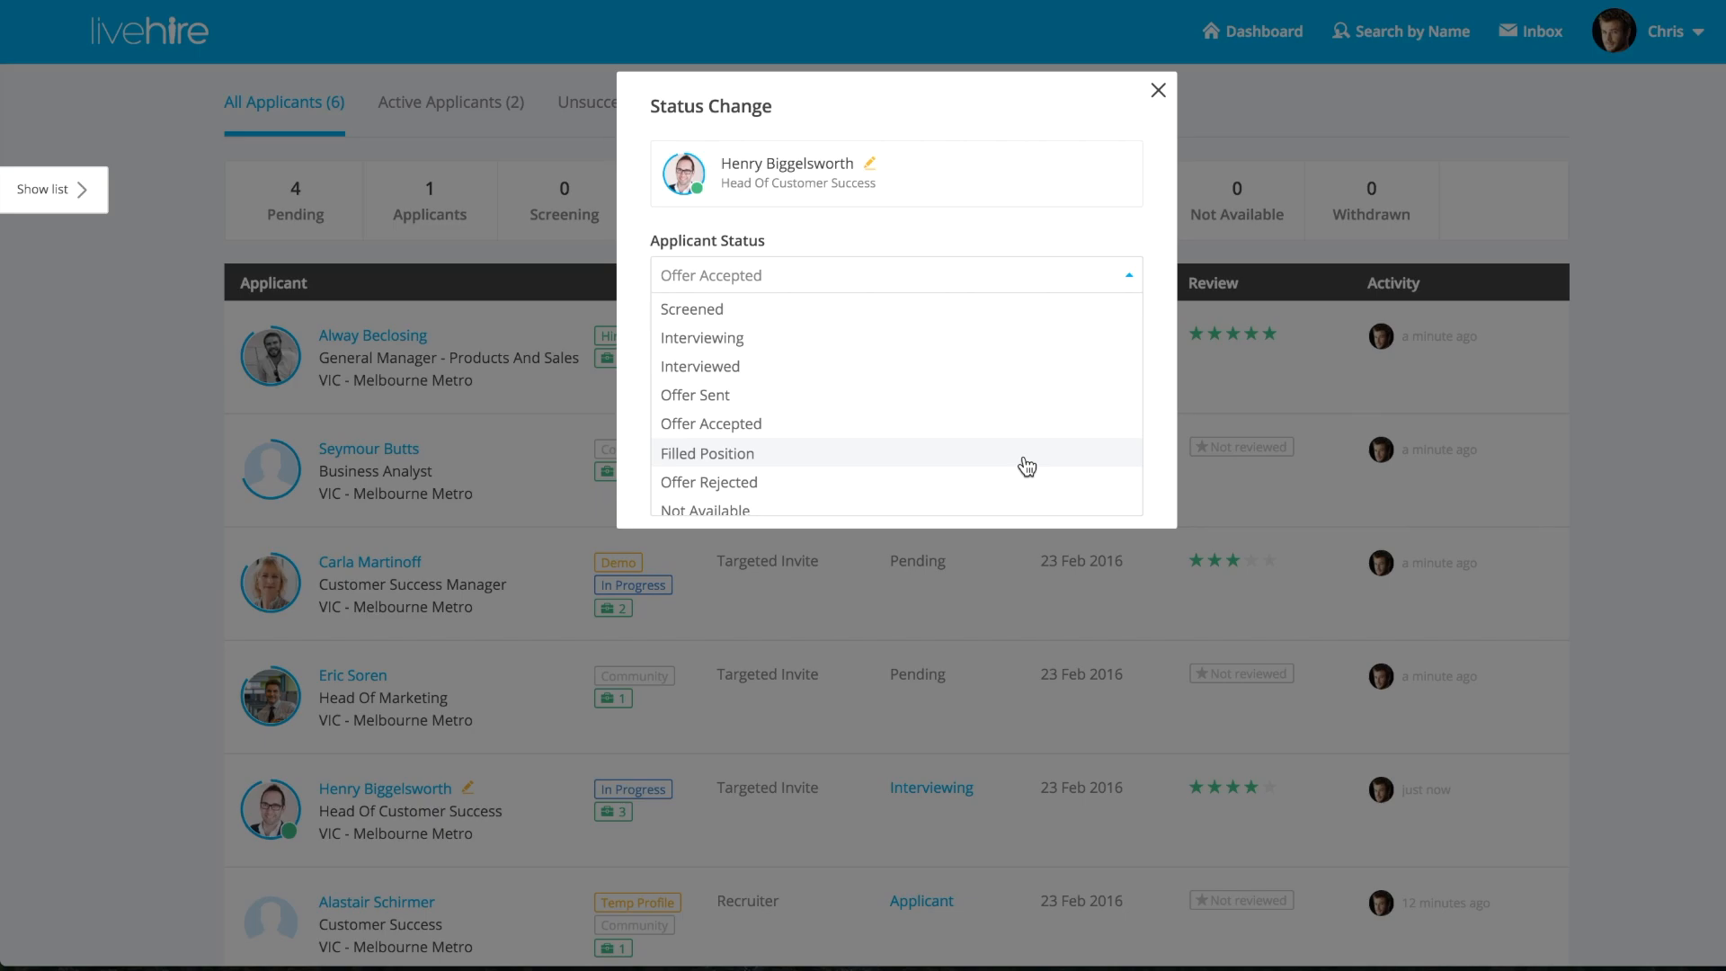
click(1158, 91)
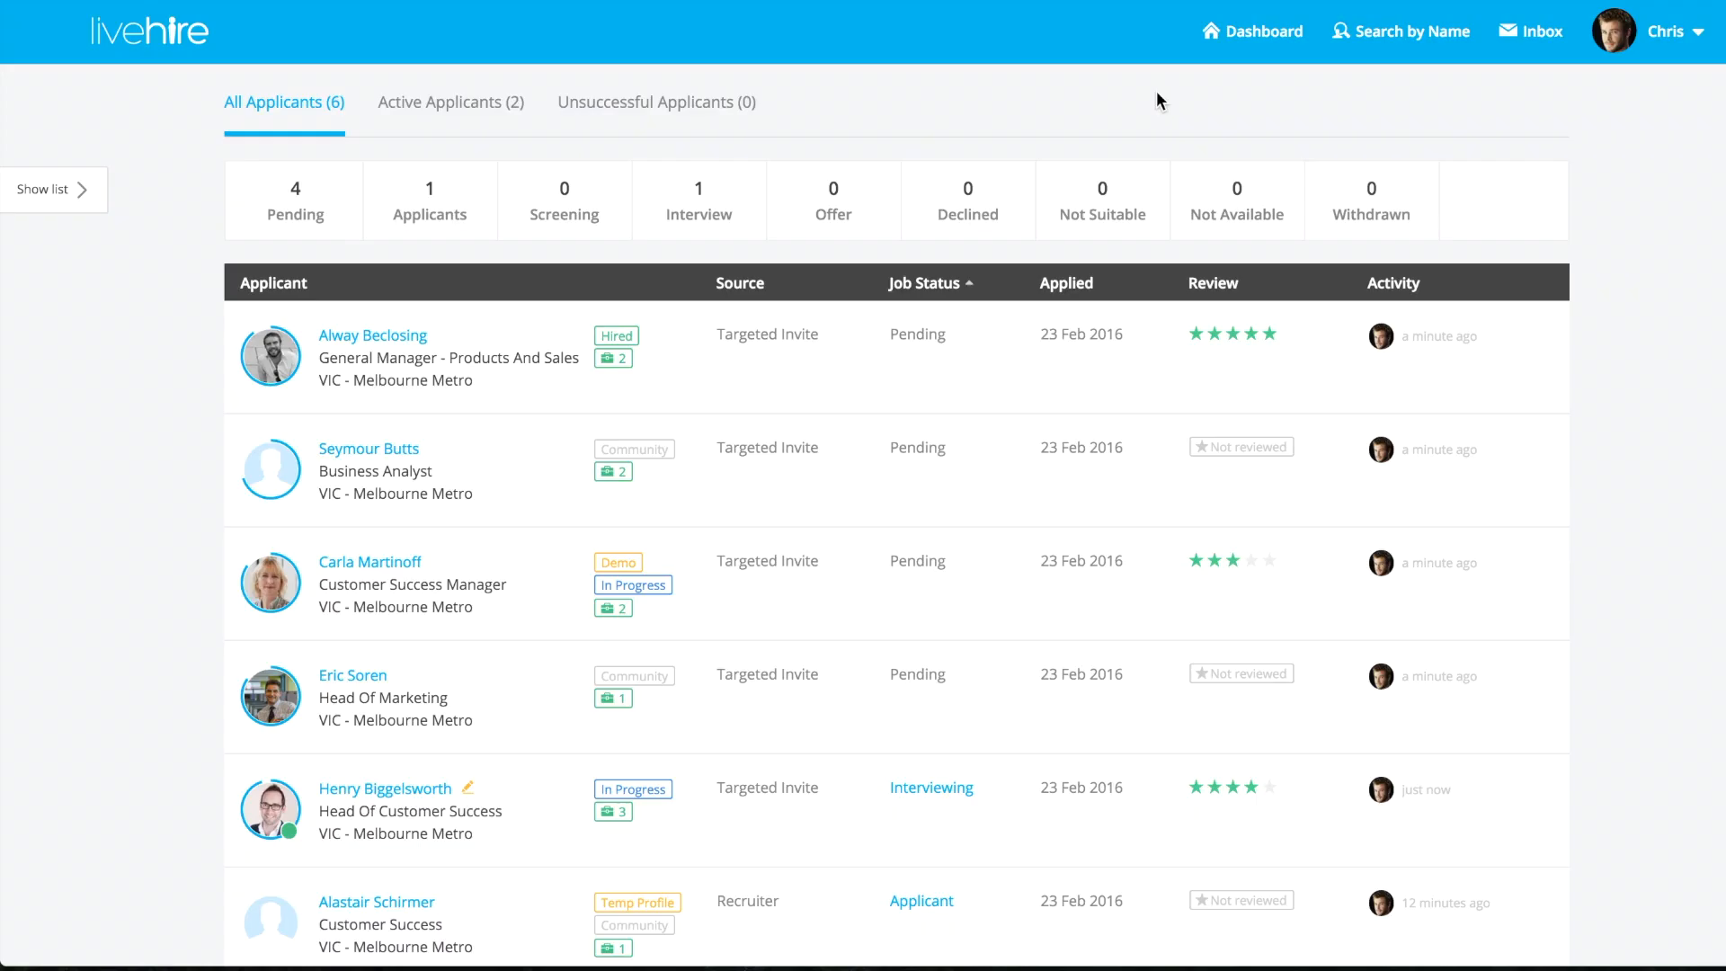
View the Active, Unsuccessful and All Applicants lists of the job, finishing on Unsuccessful Applicants.
scroll(933, 328, up, 1)
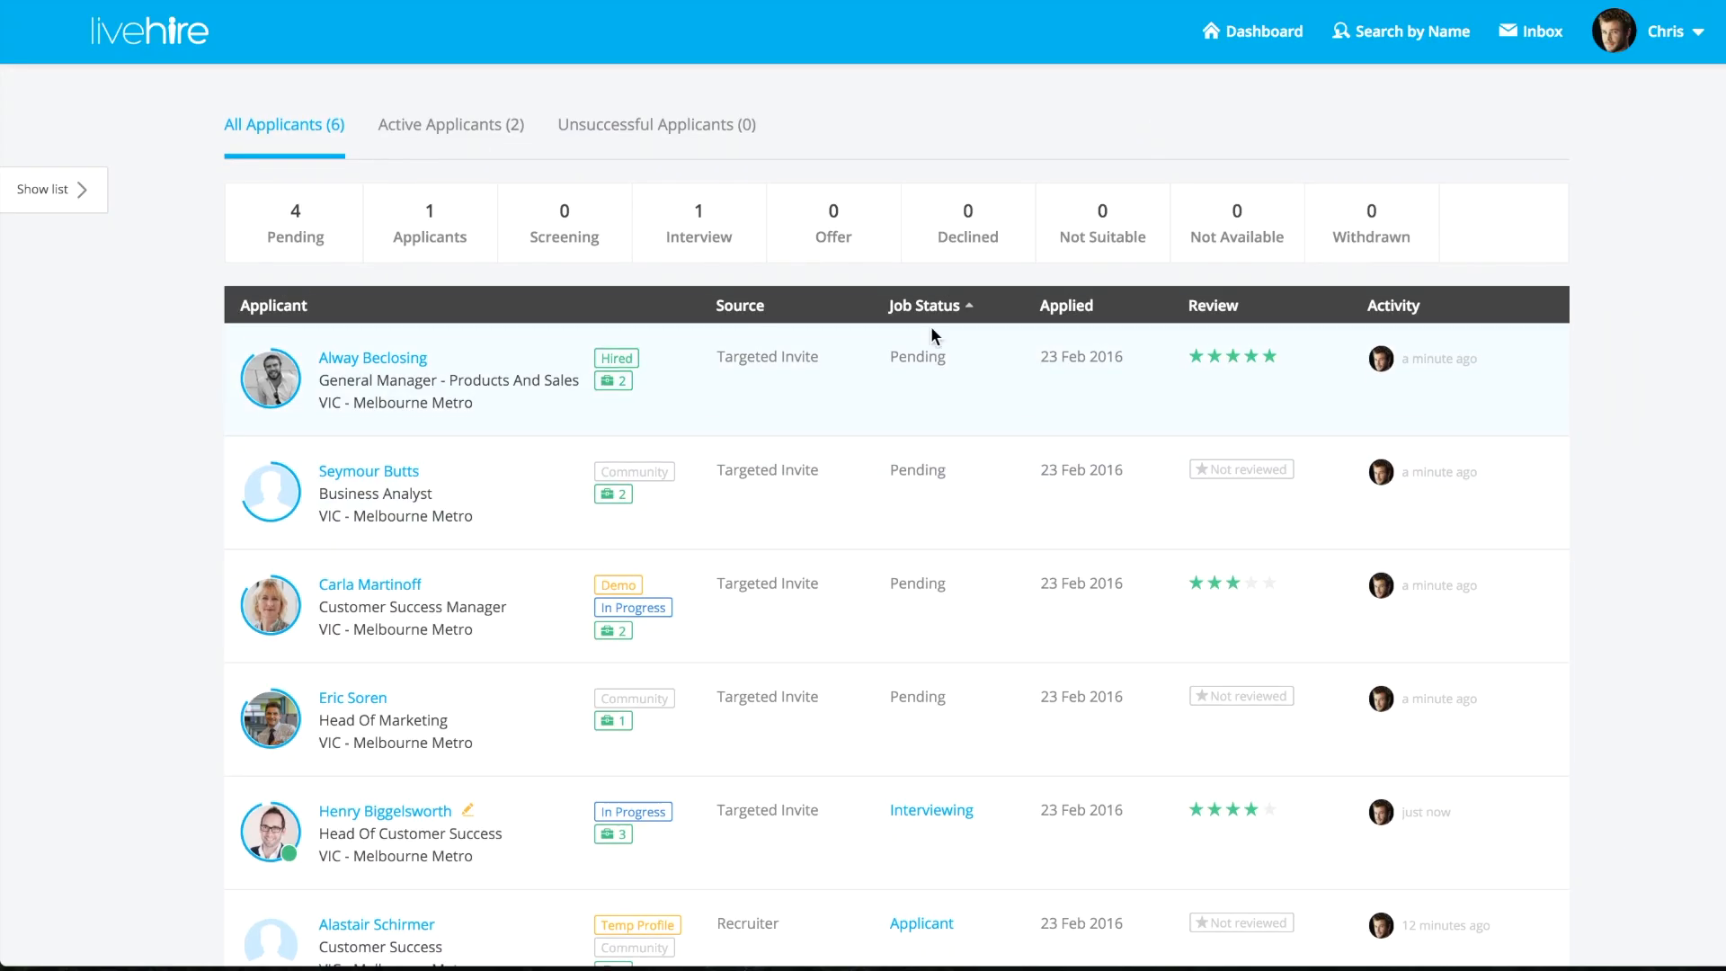
scroll(933, 332, up, 2)
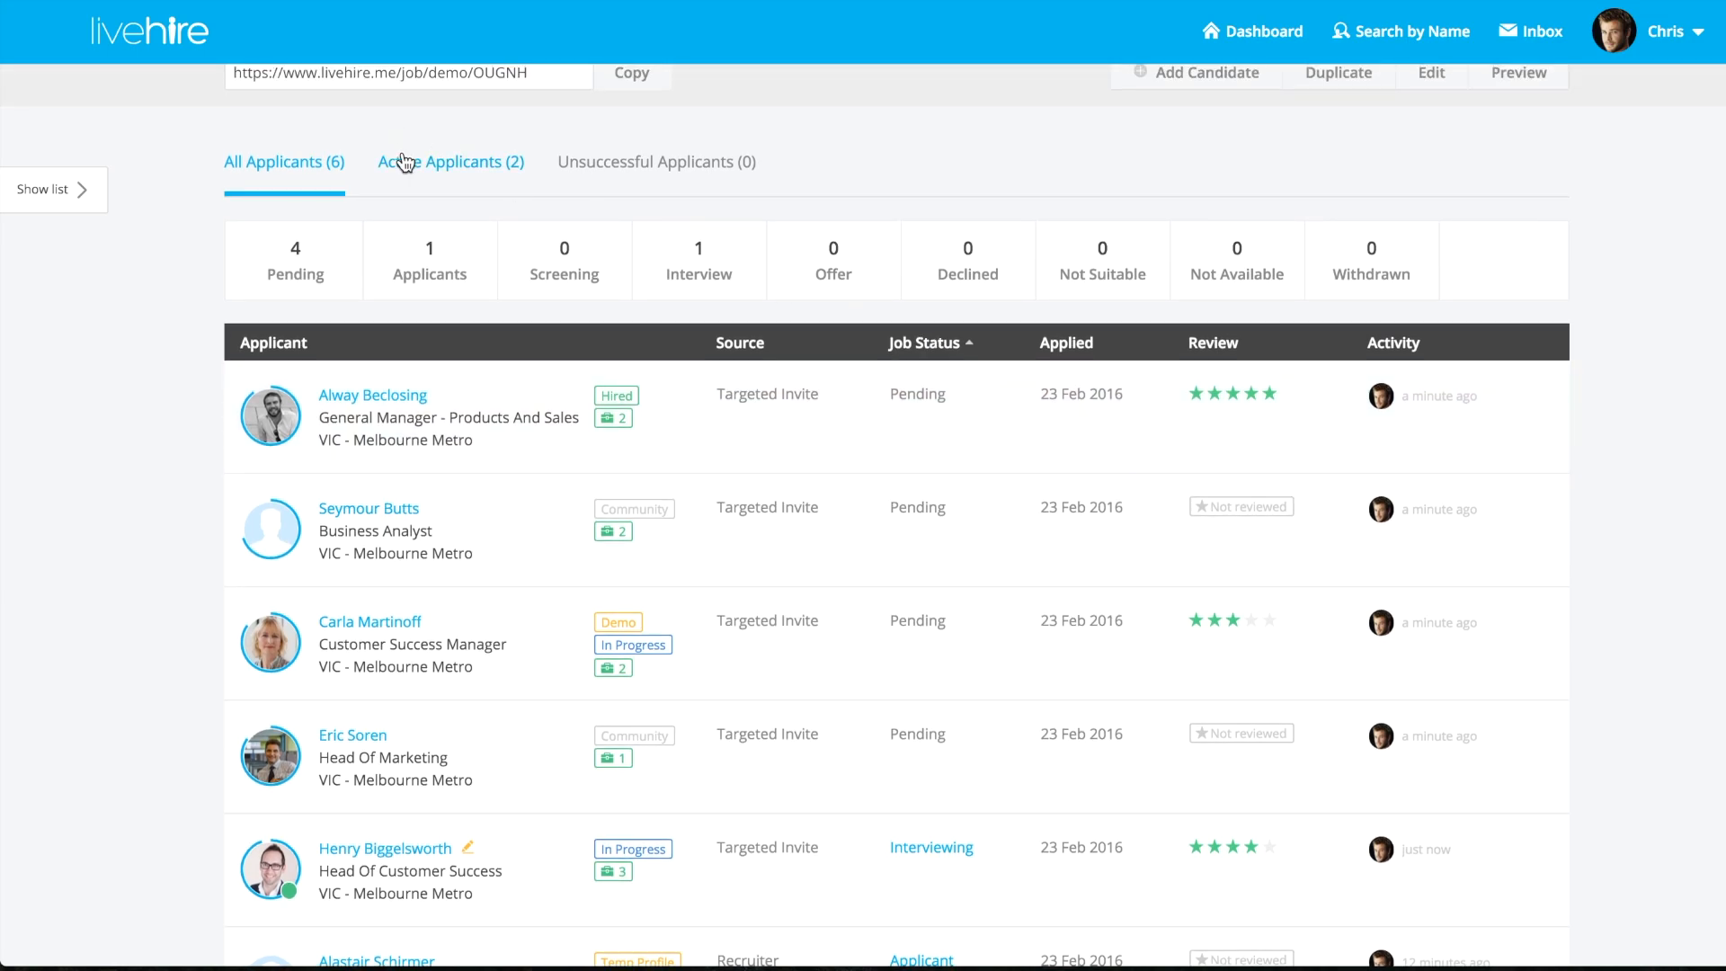
click(405, 162)
click(586, 169)
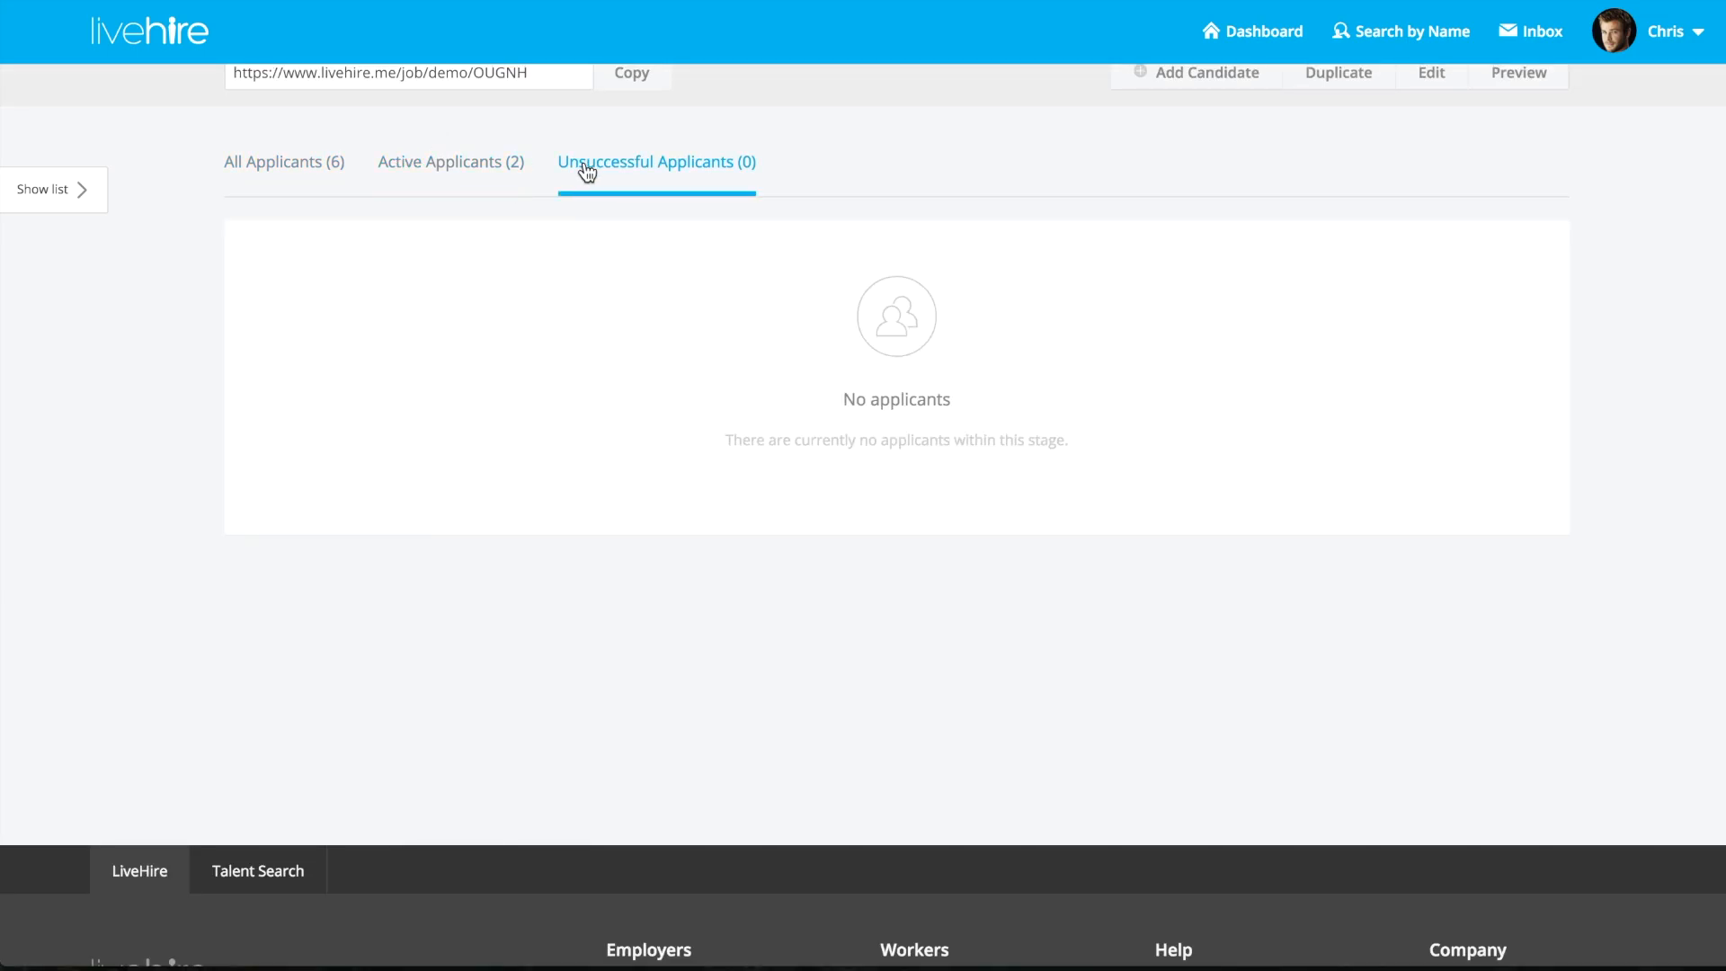
click(458, 177)
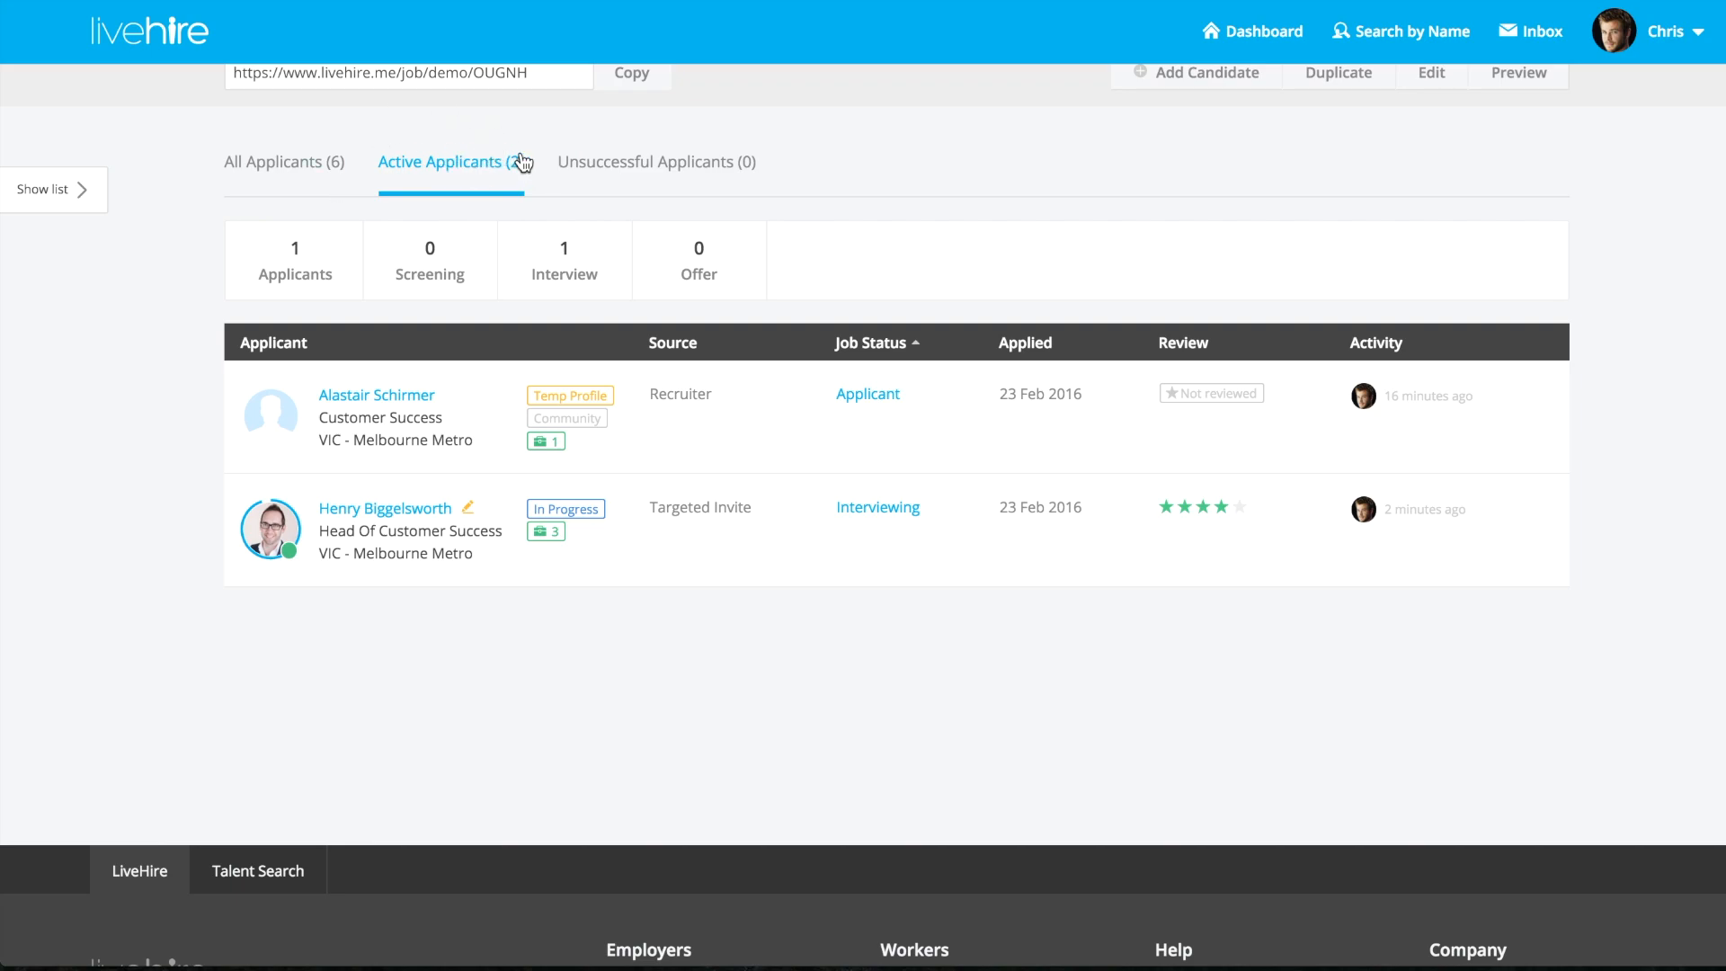
click(304, 170)
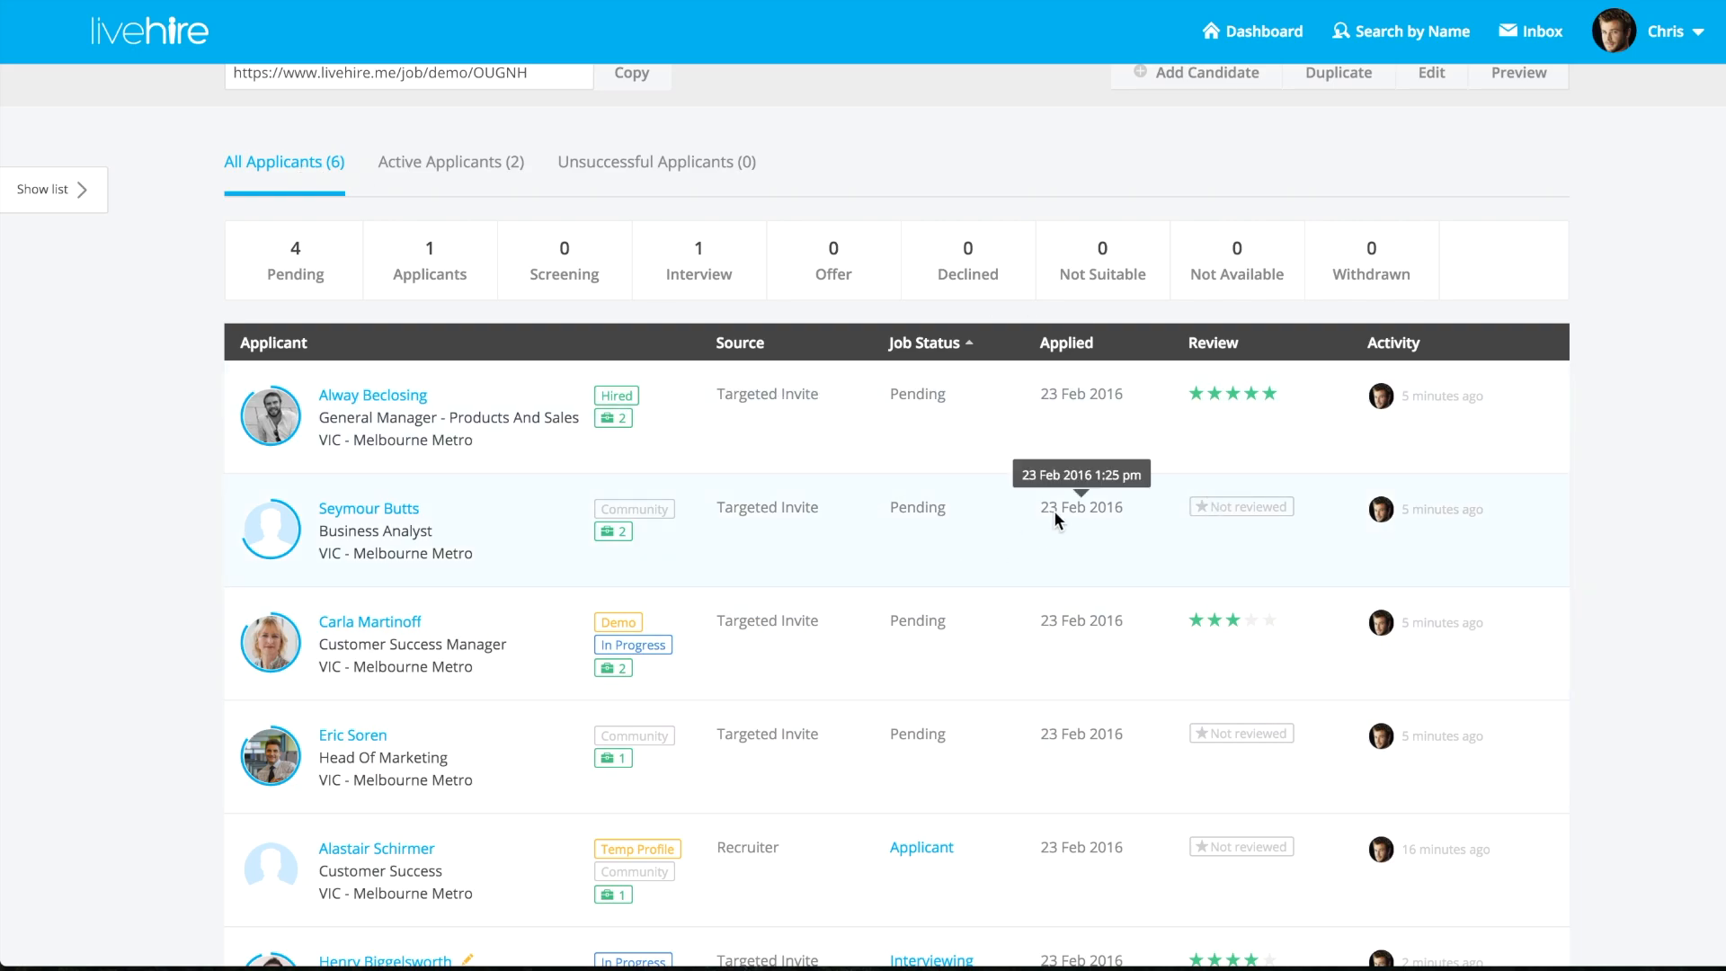
click(668, 162)
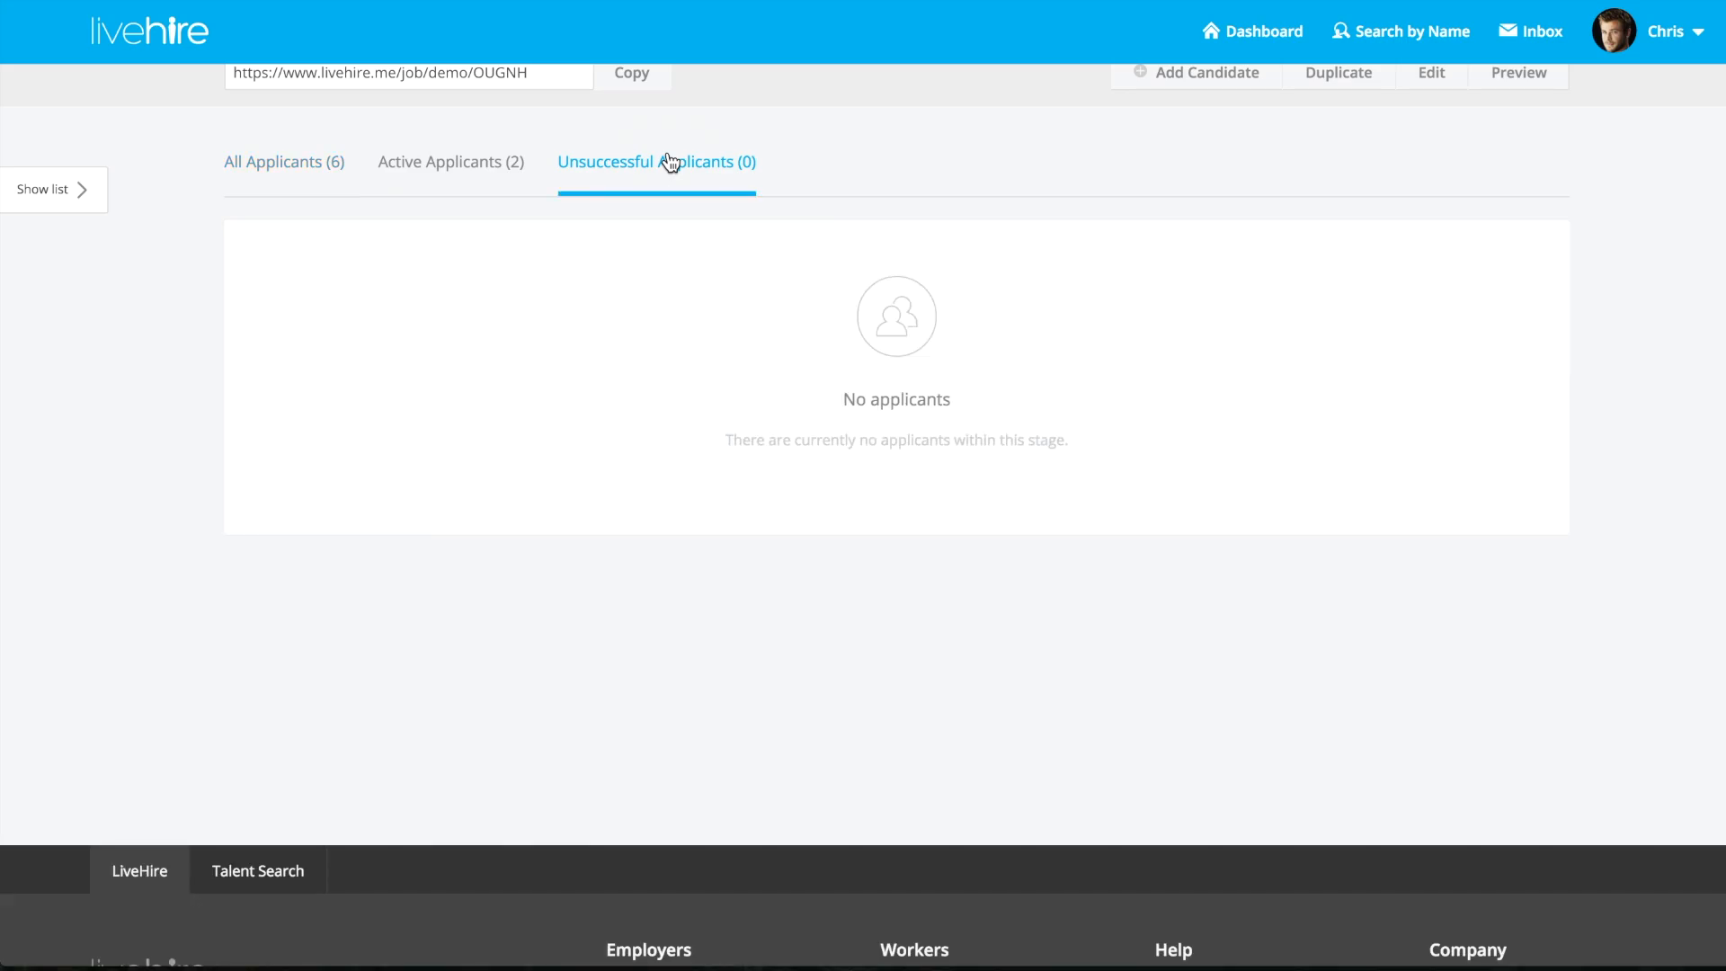
Review the job's Active Applicants list, and look through the full All Applicants list with its stage summary and job statuses.
click(478, 164)
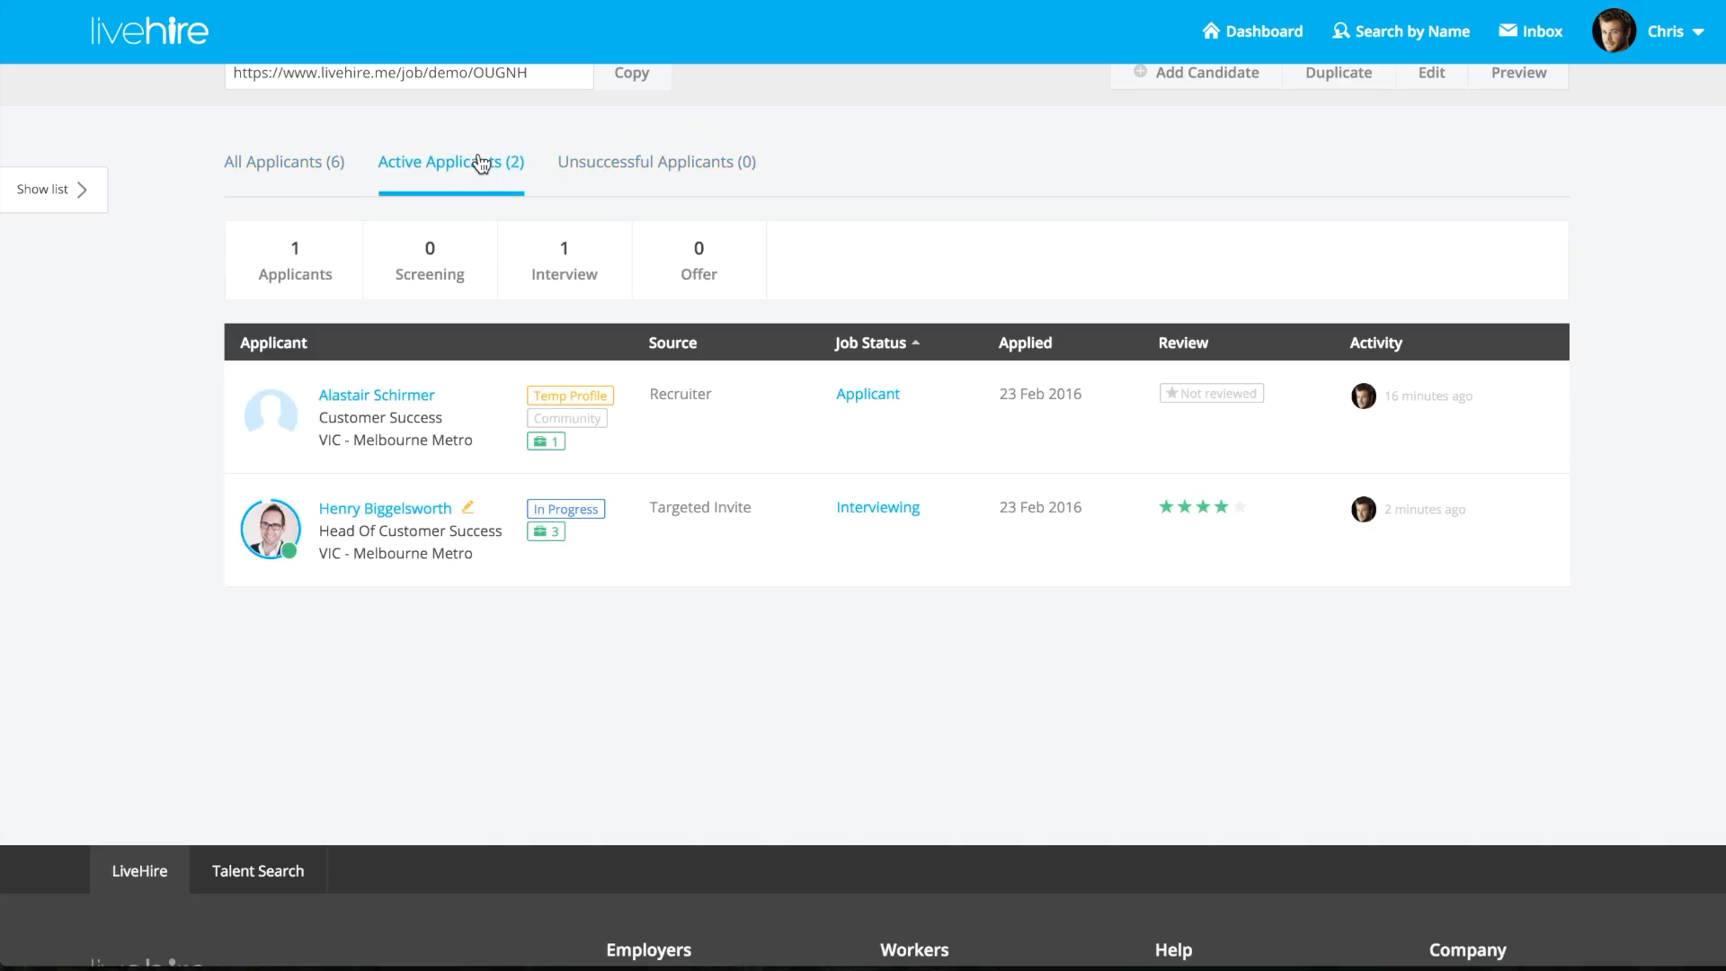
click(324, 167)
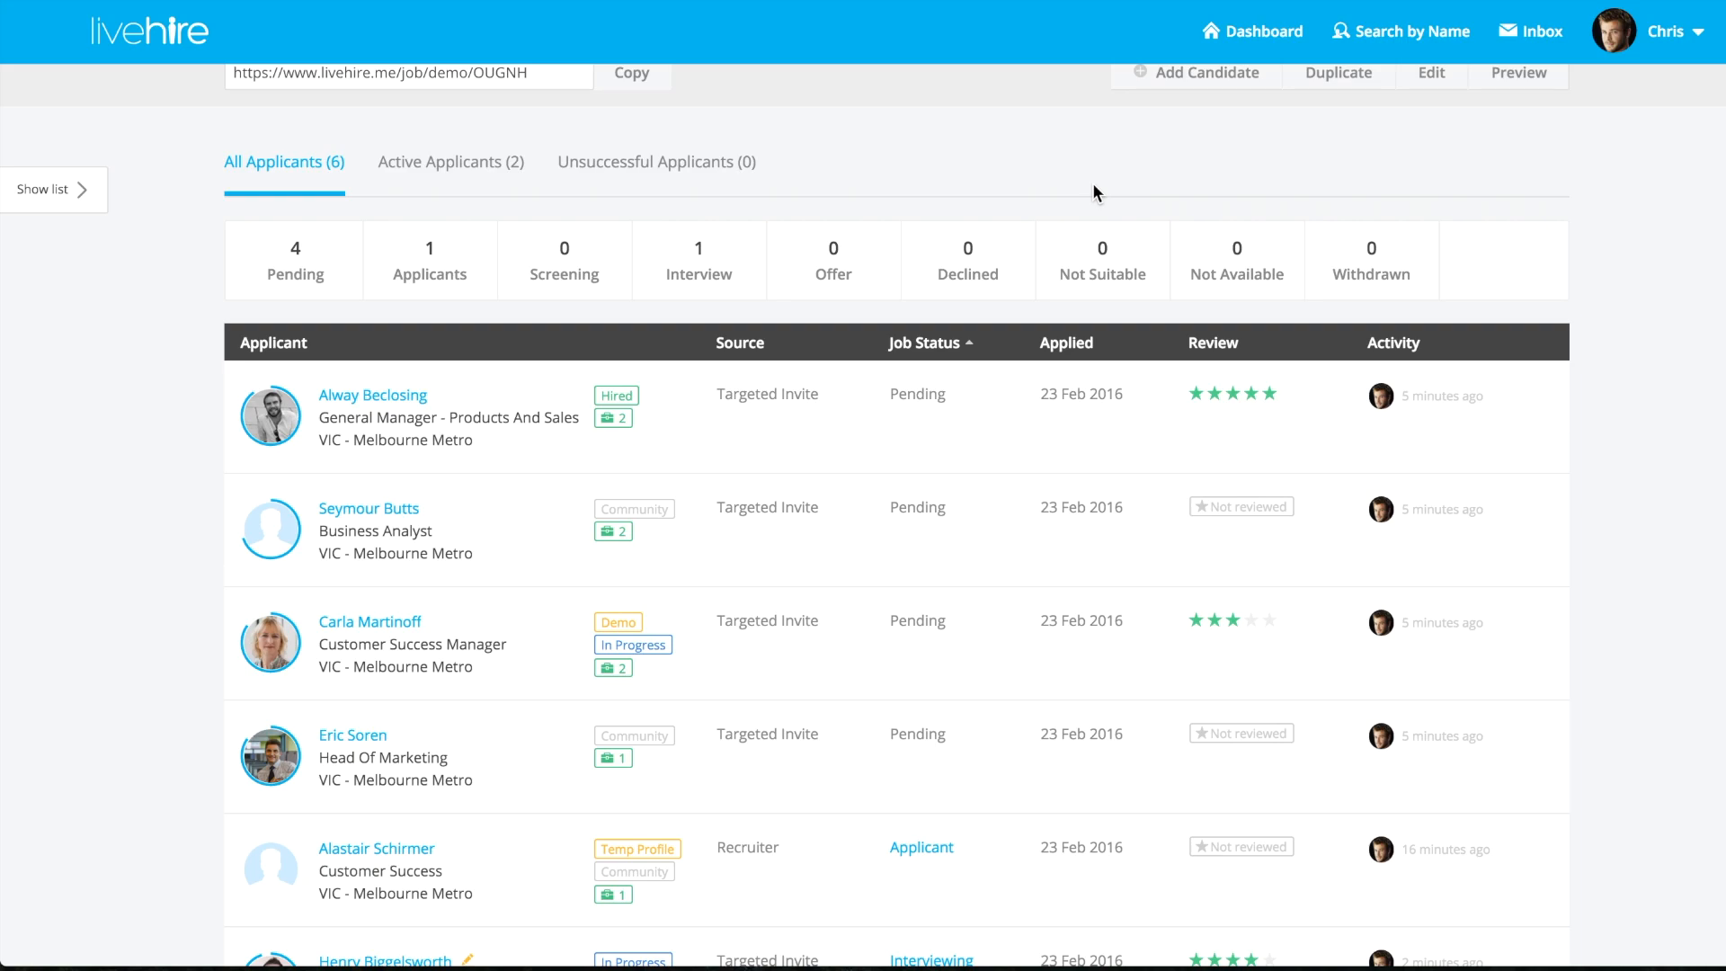
scroll(1093, 184, up, 2)
scroll(1094, 190, down, 1)
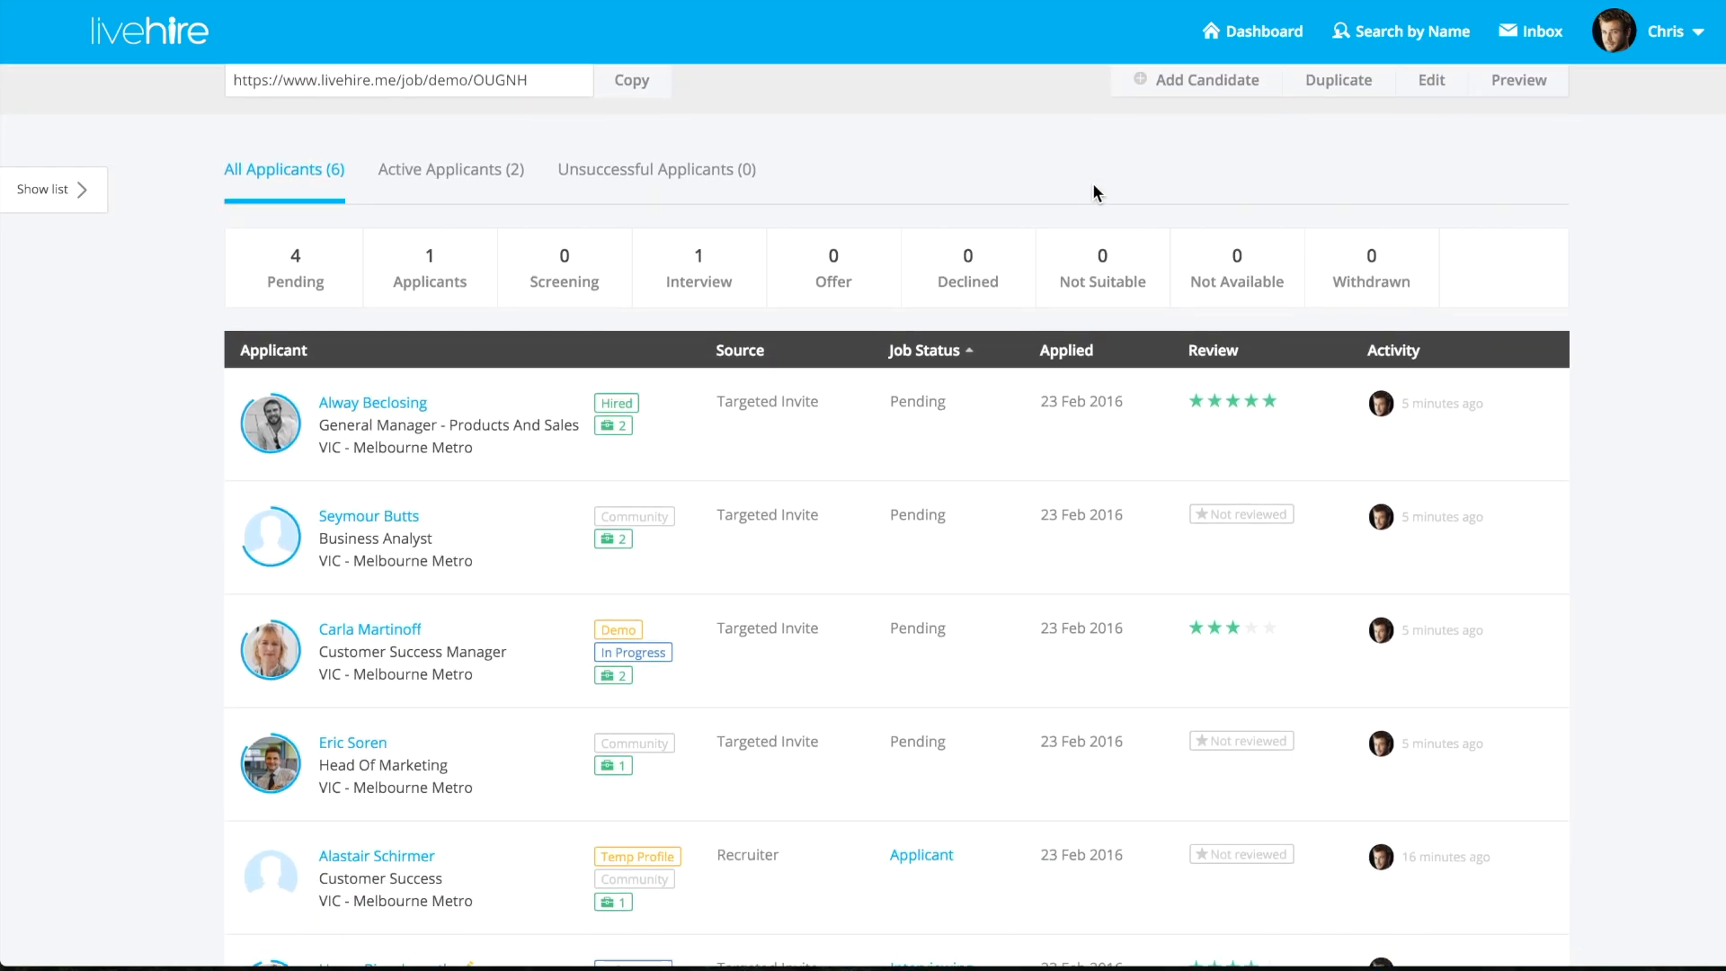
scroll(942, 509, down, 1)
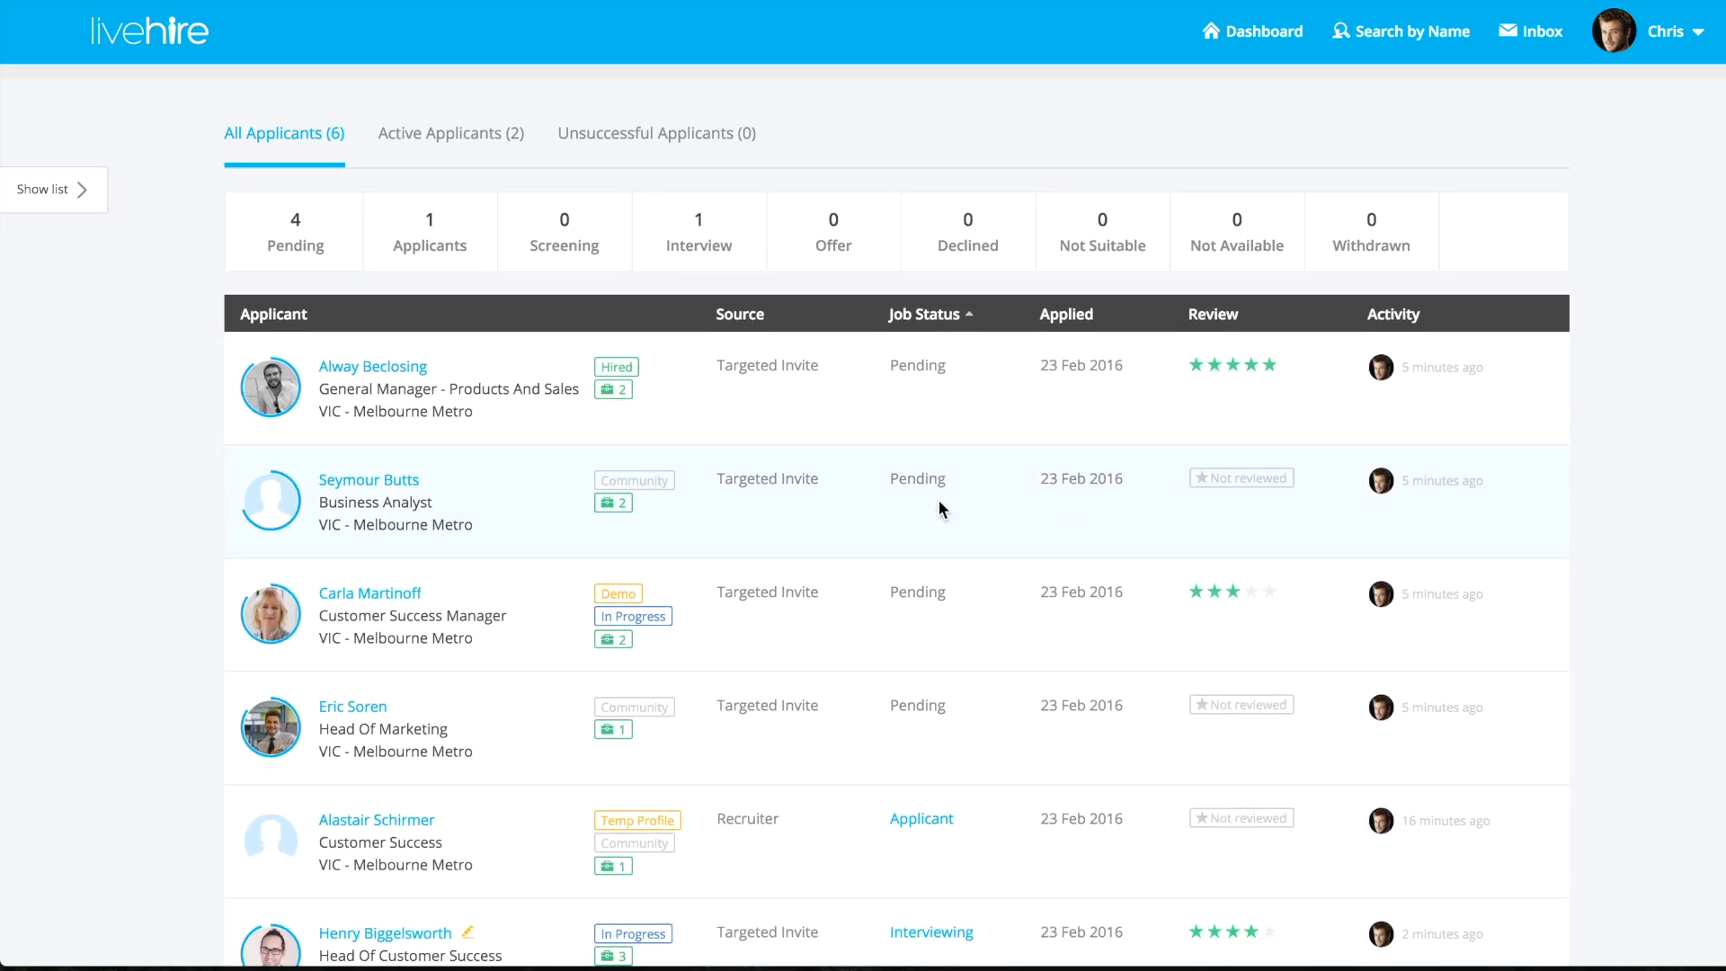
scroll(941, 509, down, 1)
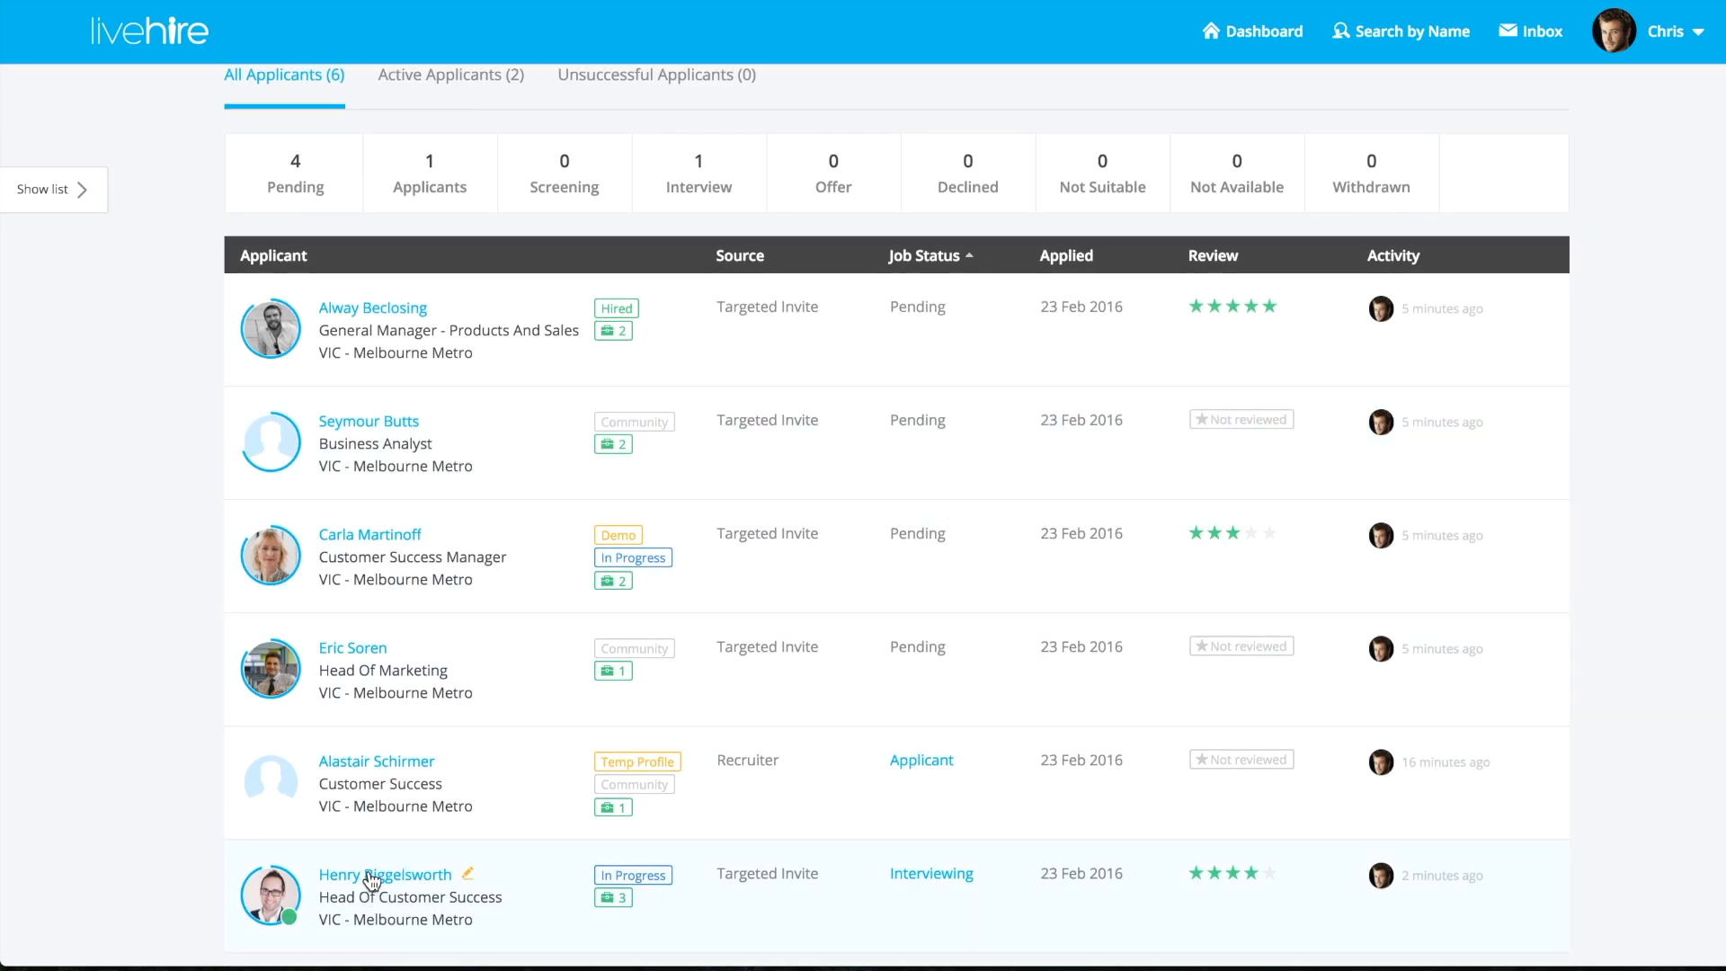
scroll(971, 751, down, 1)
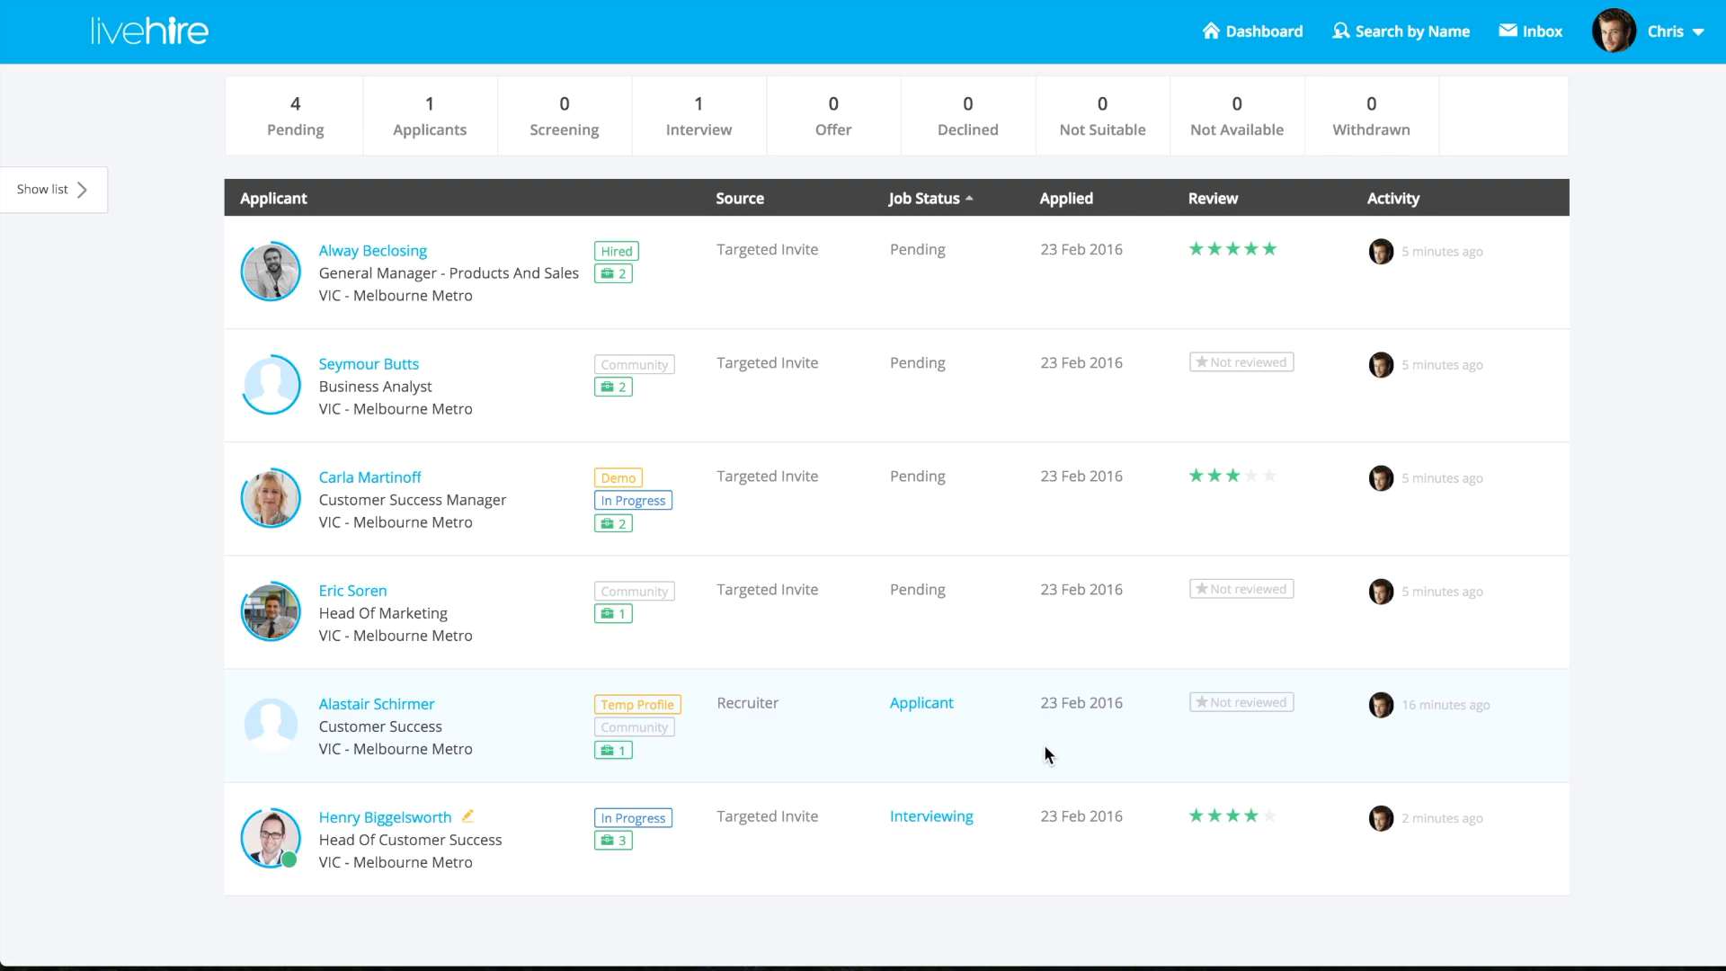
Check the applicant status options from the Head Of Customer Success applicant's profile, and close the profile without changing the status.
click(384, 820)
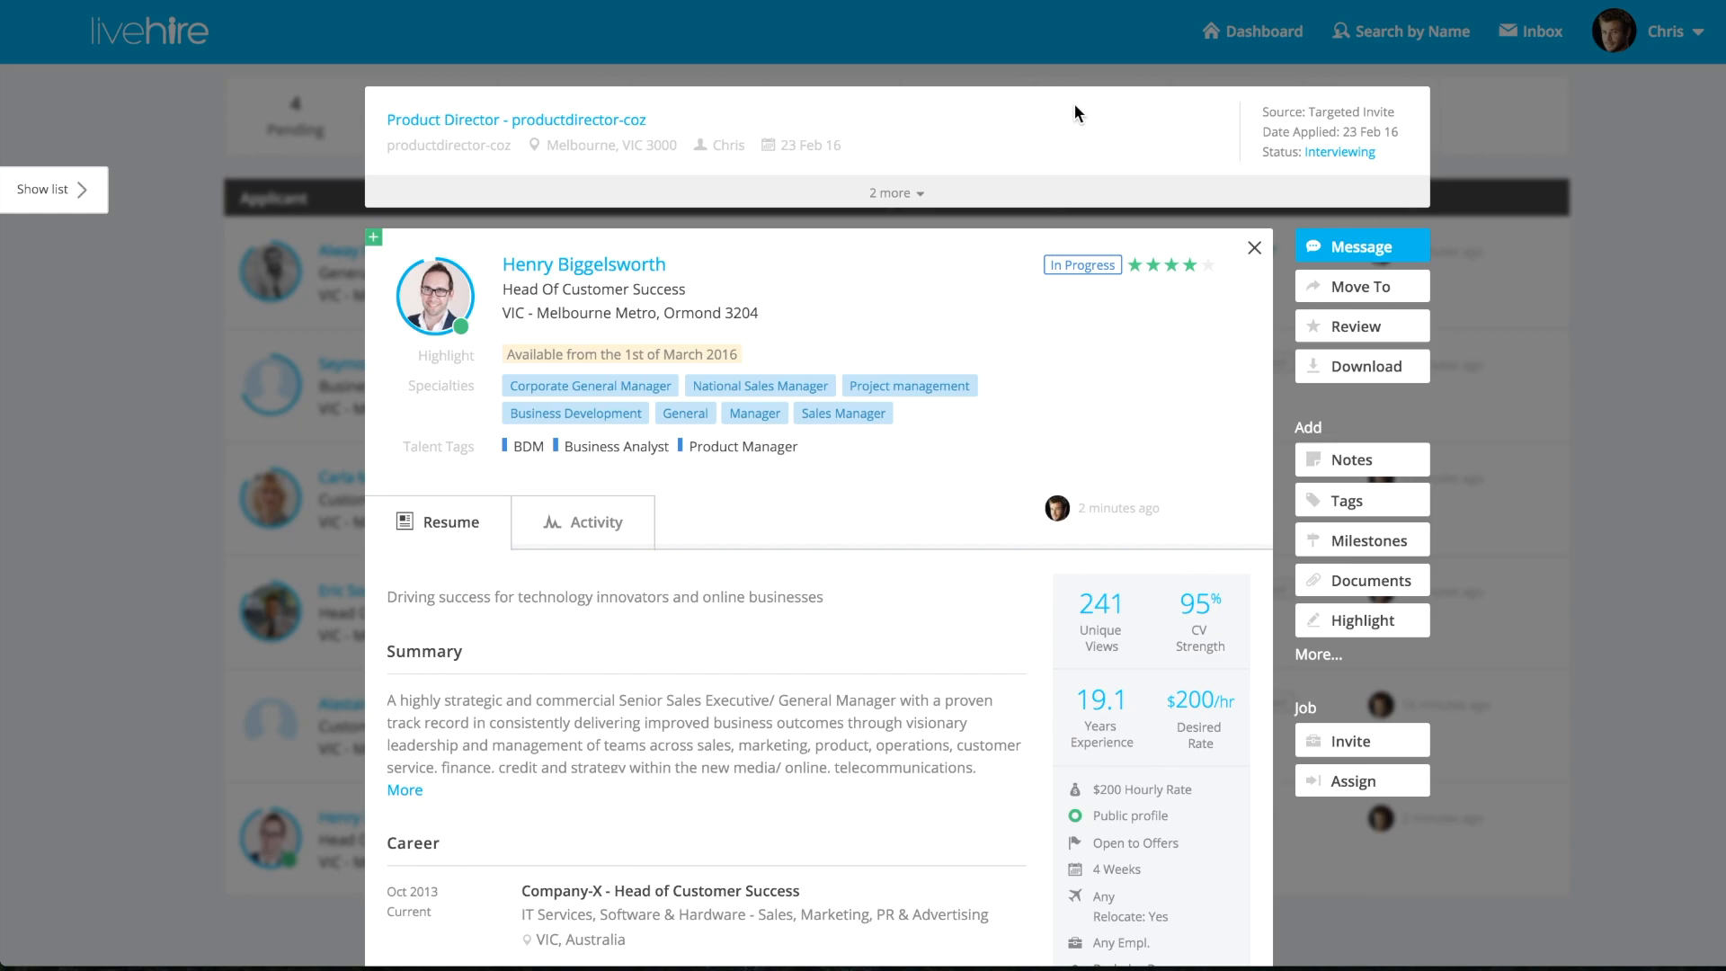
click(1361, 159)
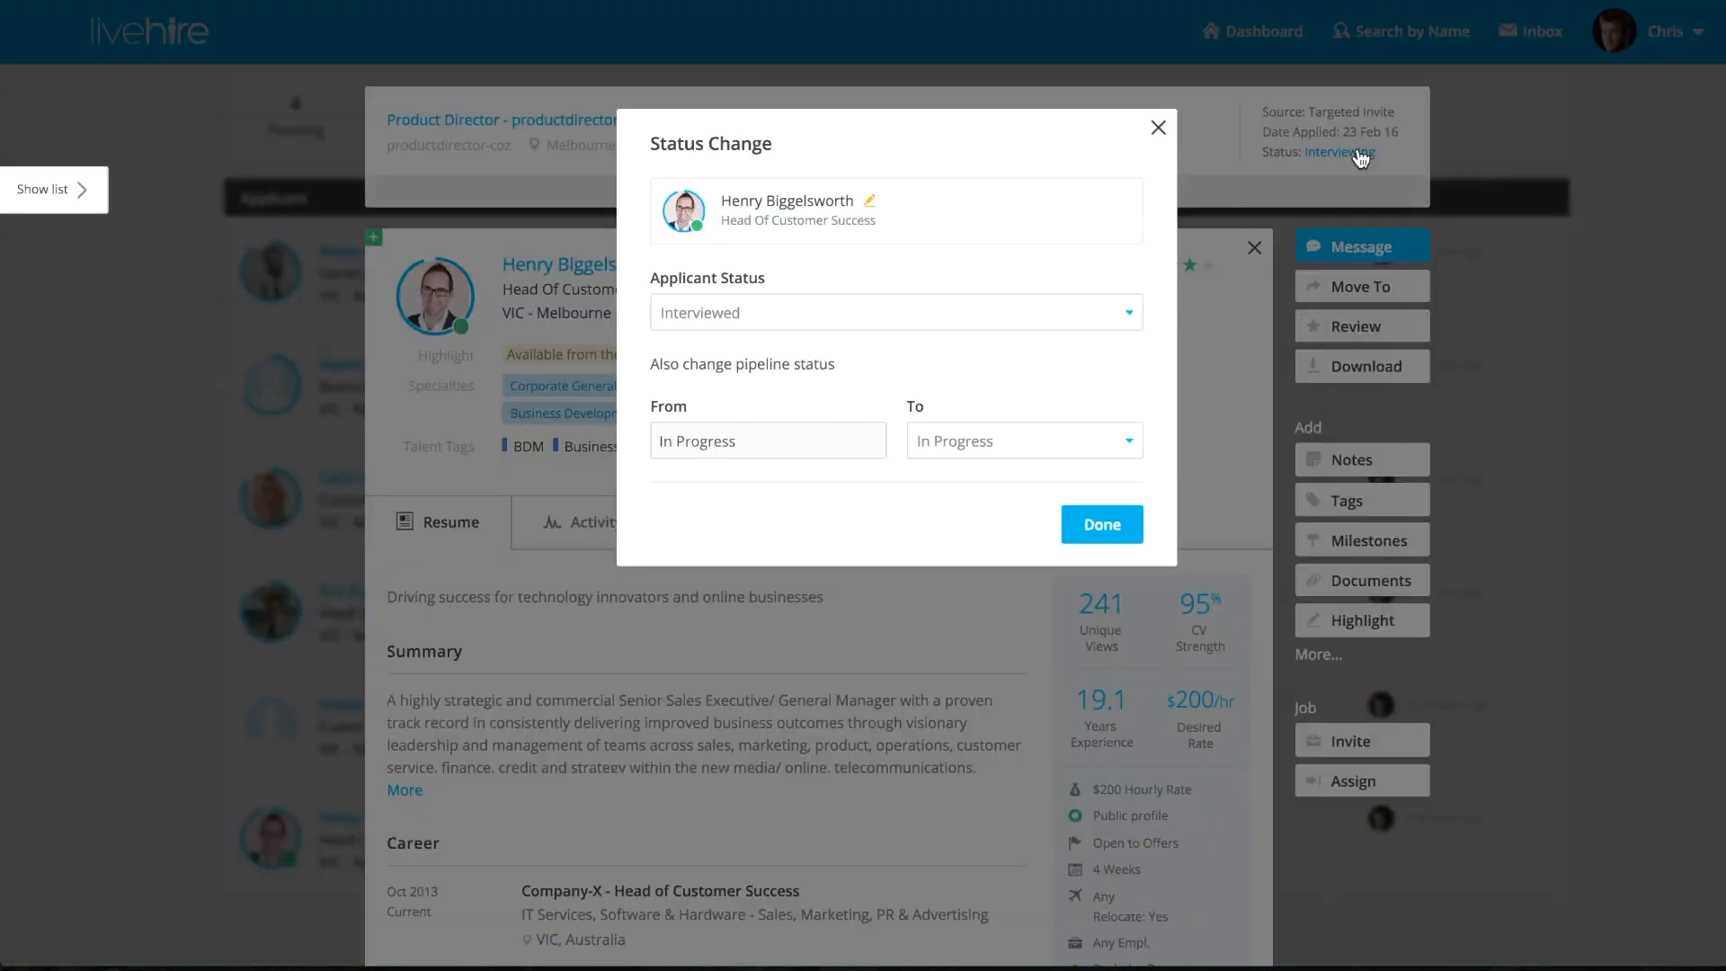
click(1084, 312)
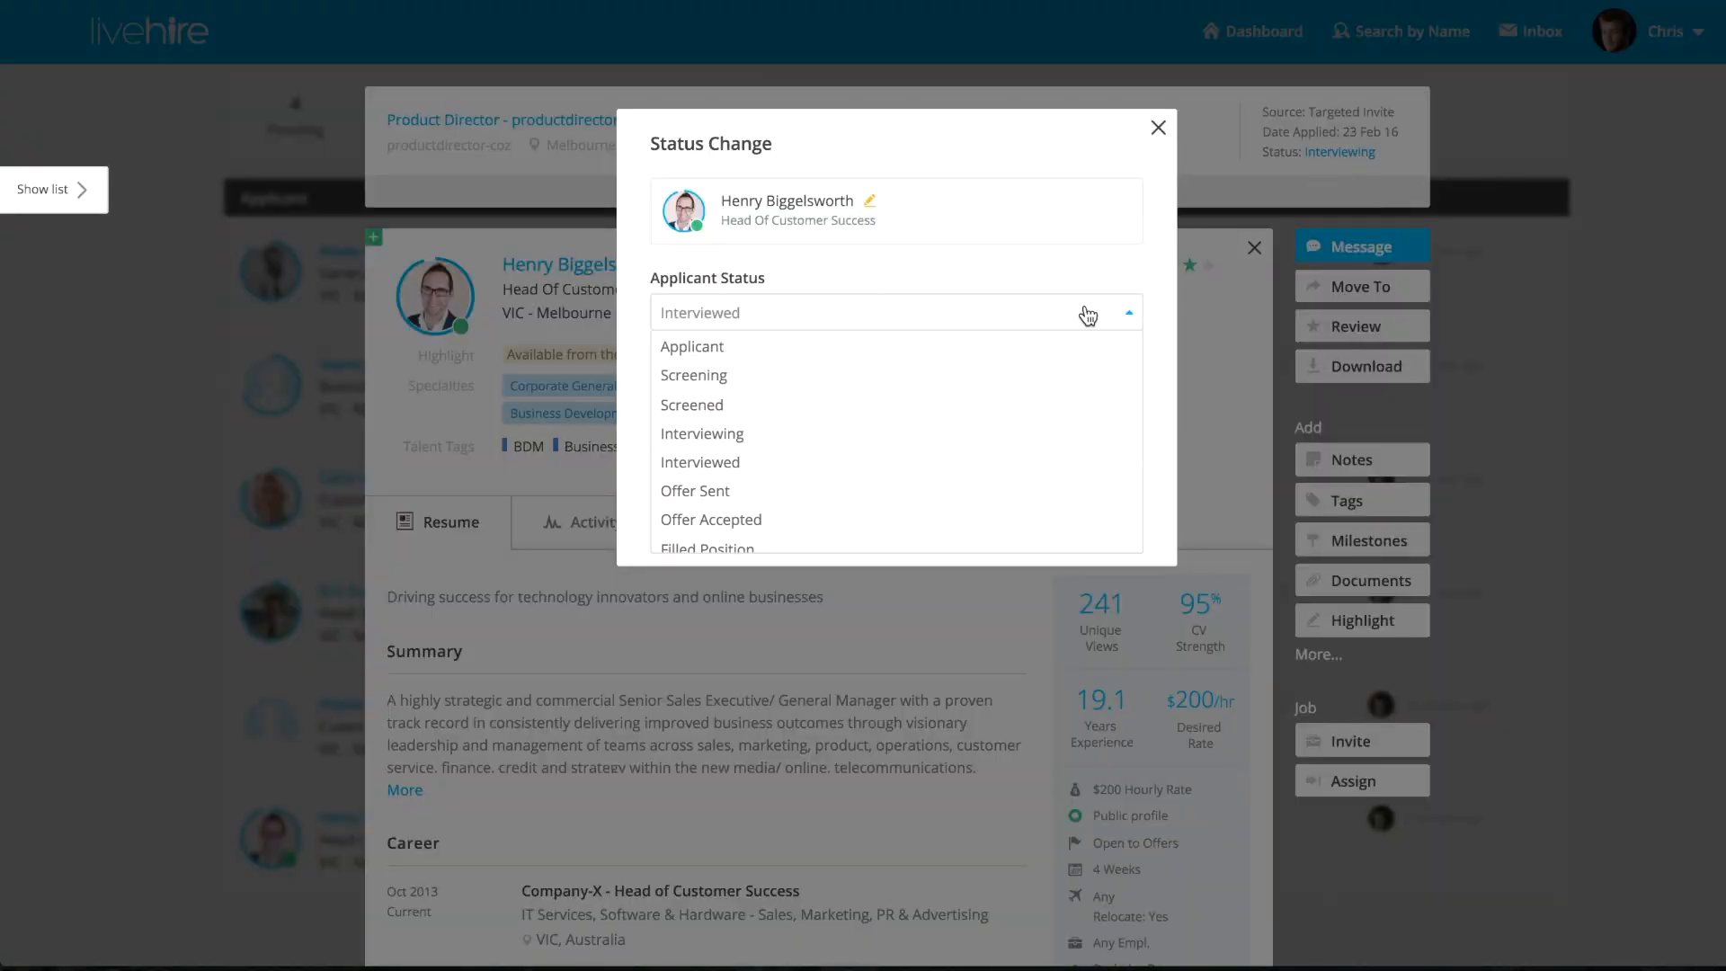
click(1158, 128)
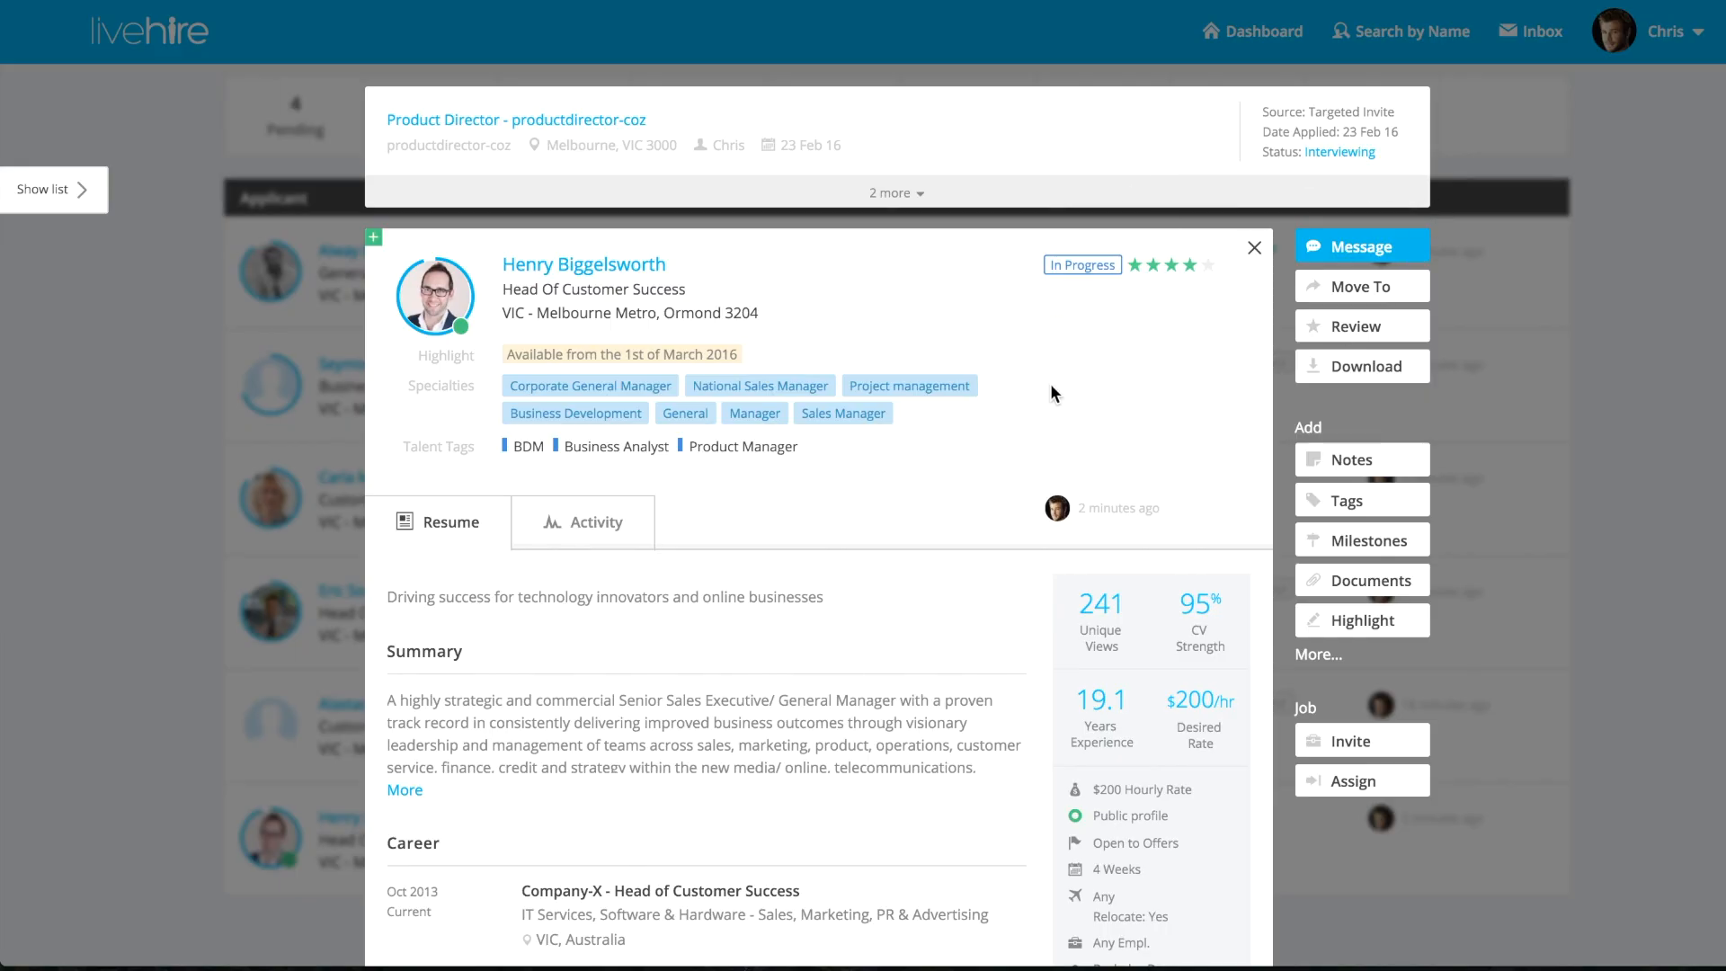
click(1257, 252)
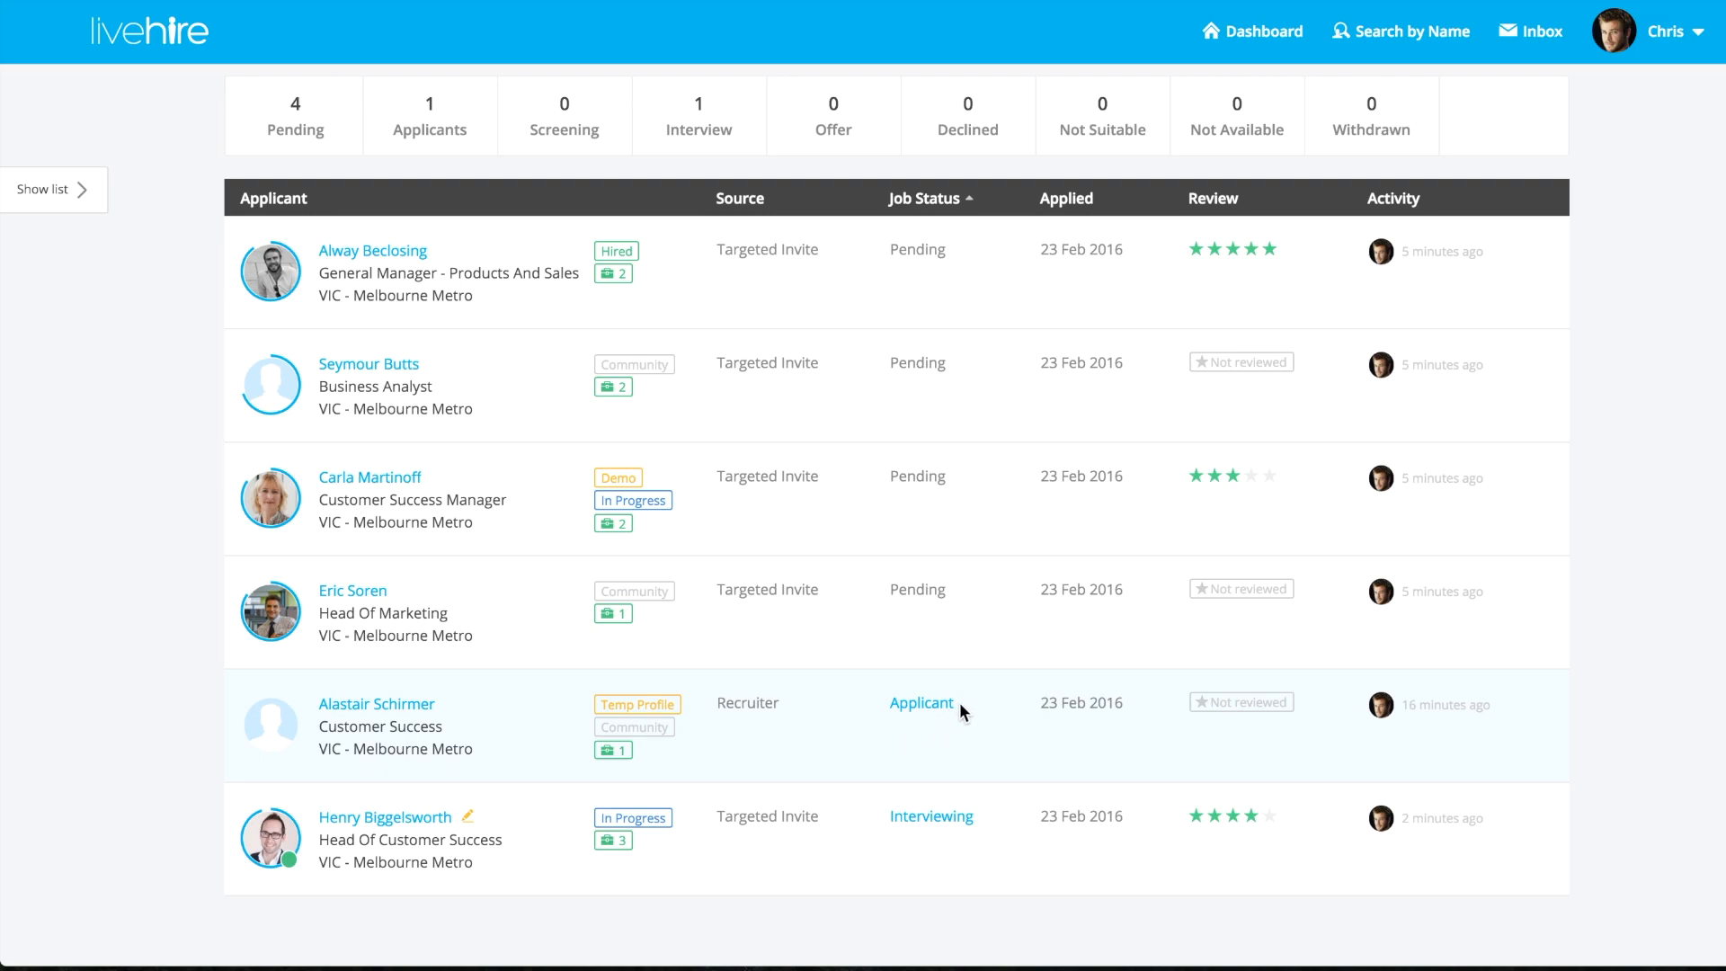
Return from the Product Director job to the list of active job vacancies.
scroll(958, 703, up, 5)
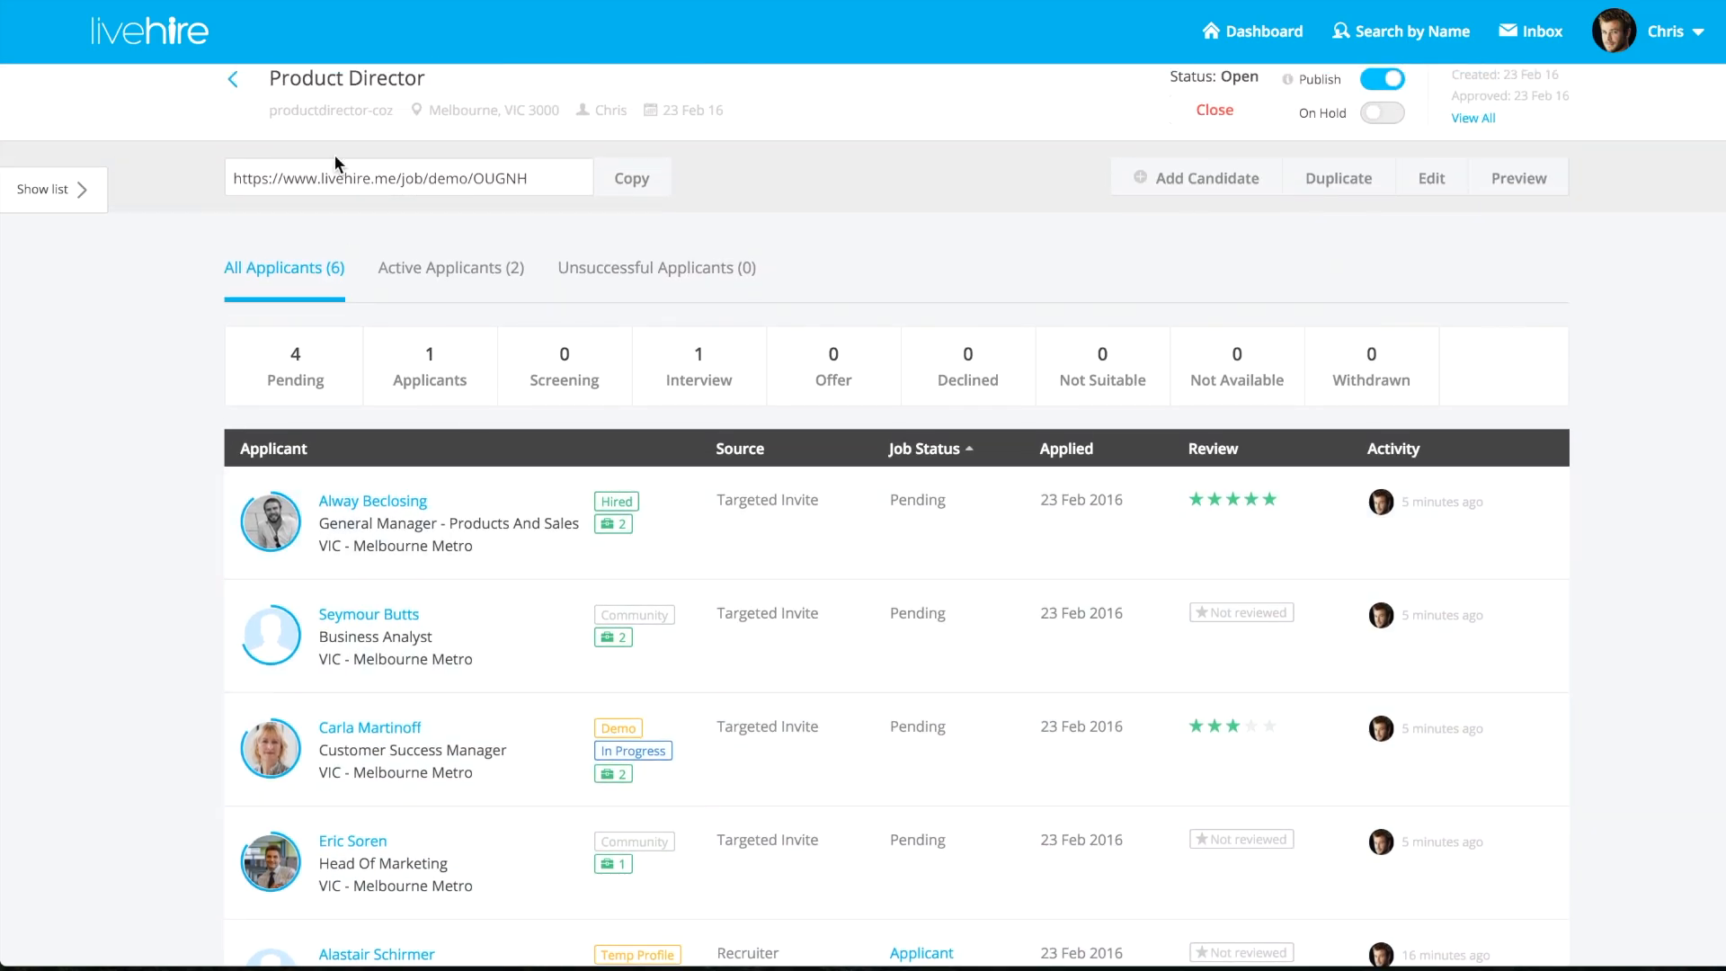
click(229, 83)
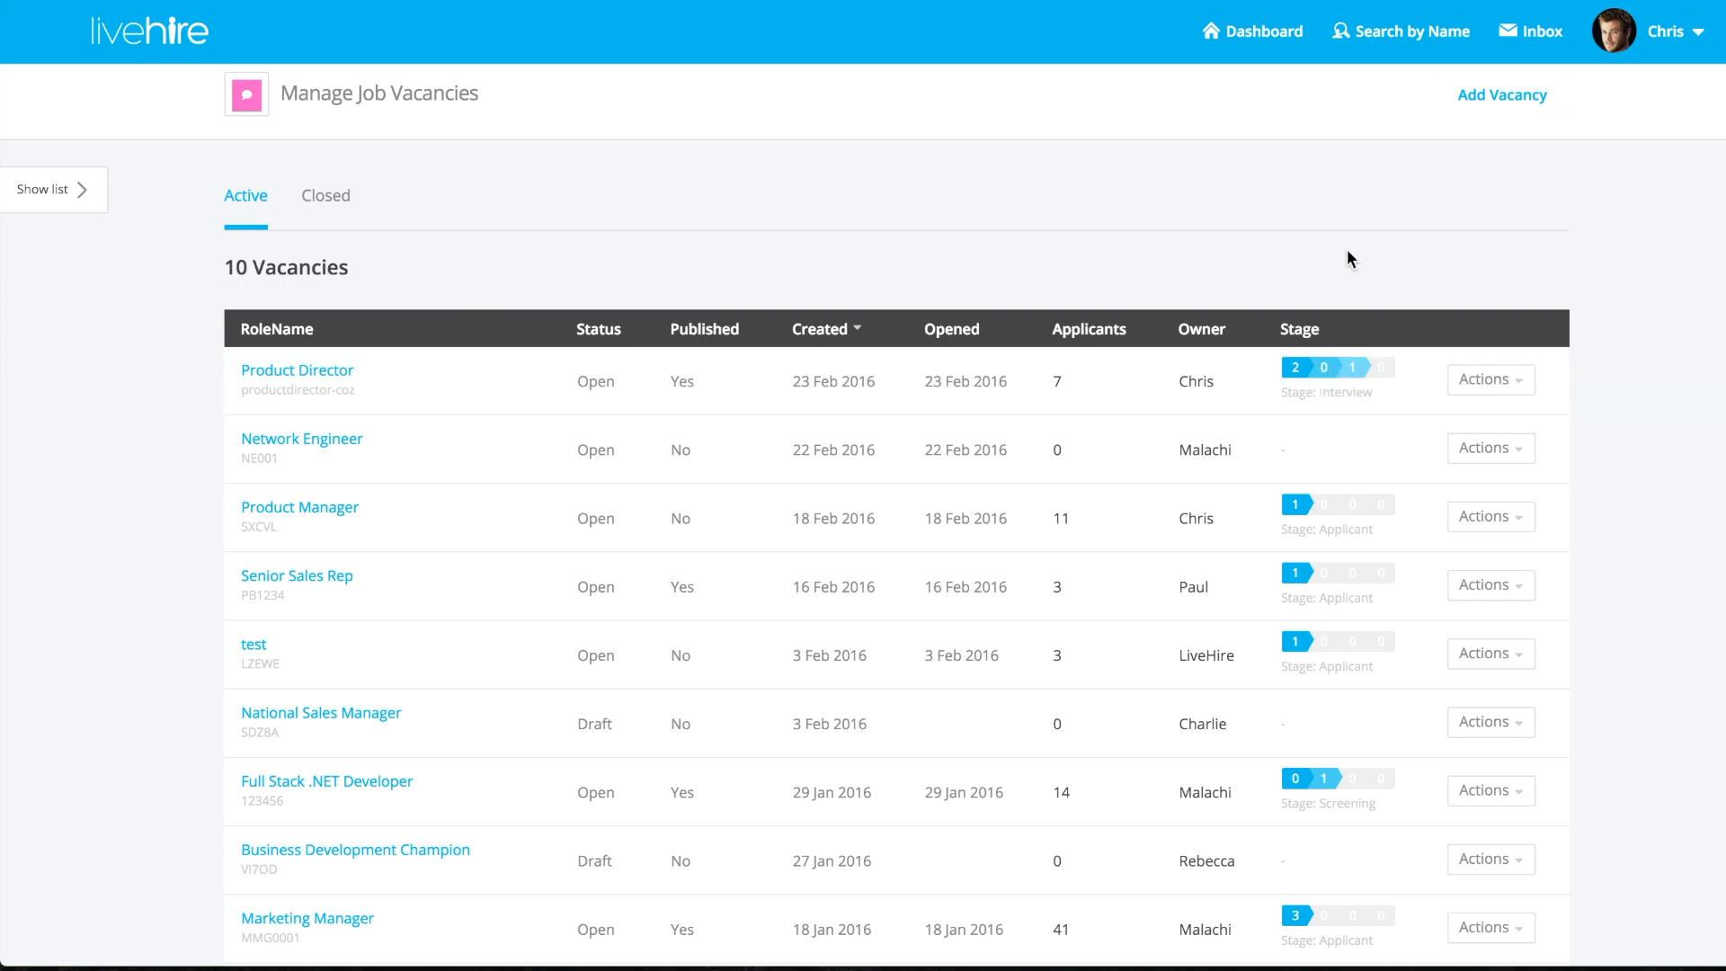
scroll(1347, 252, up, 1)
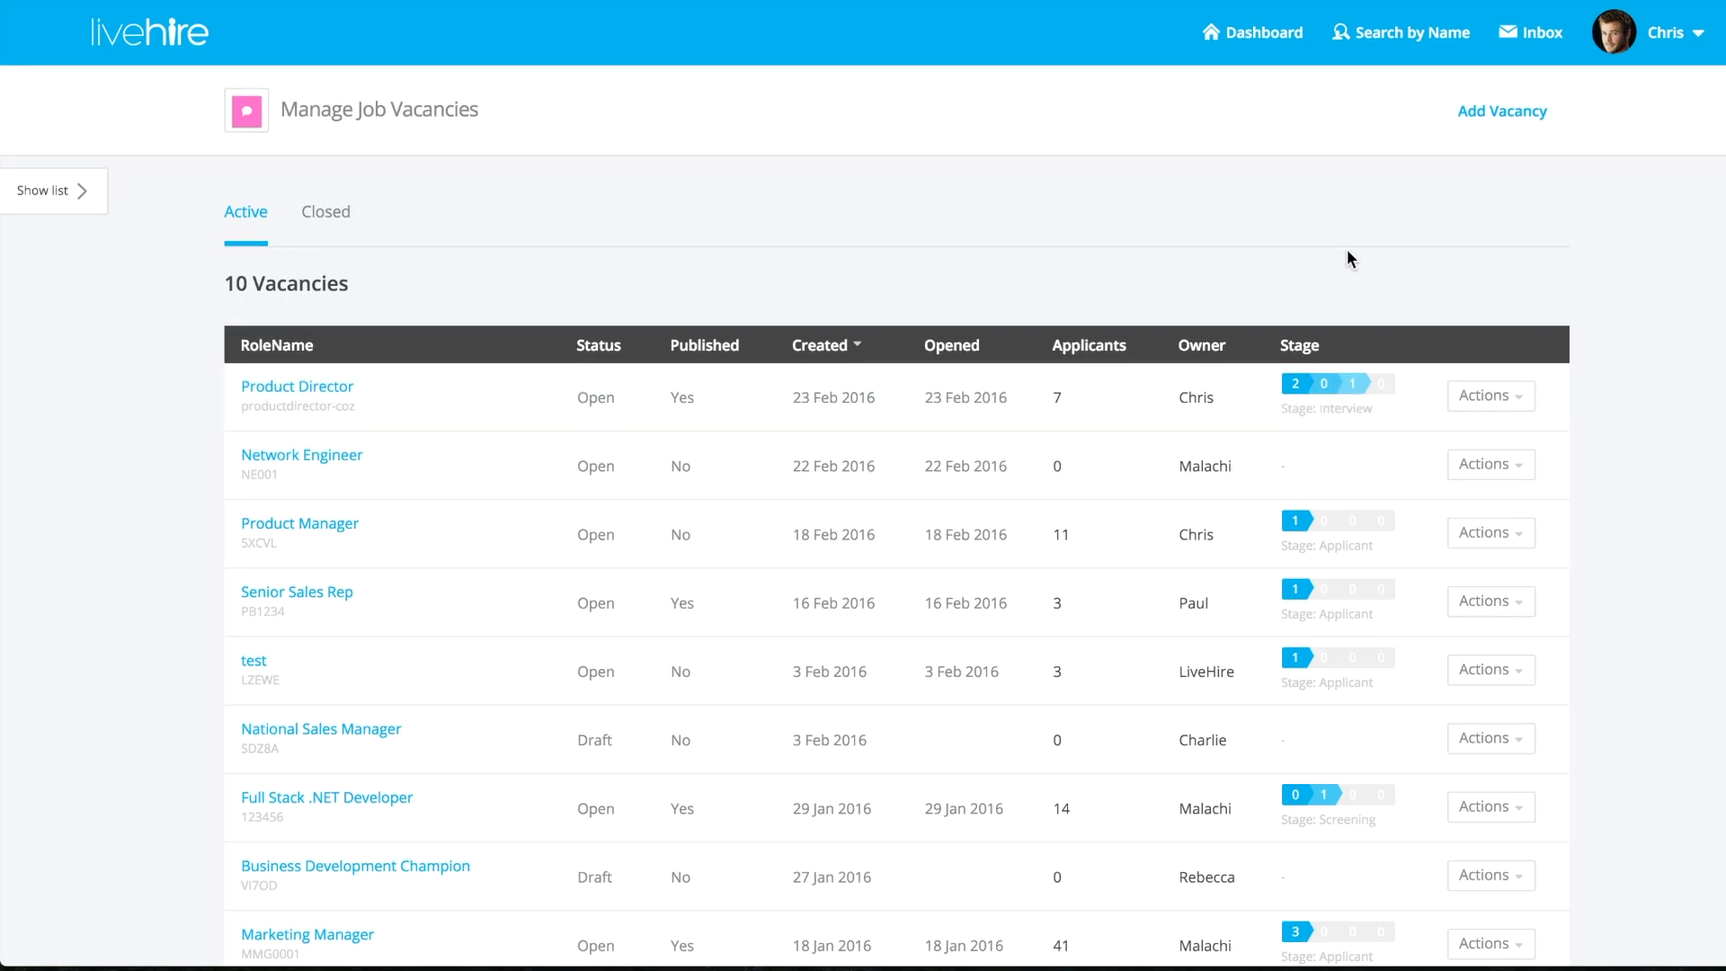